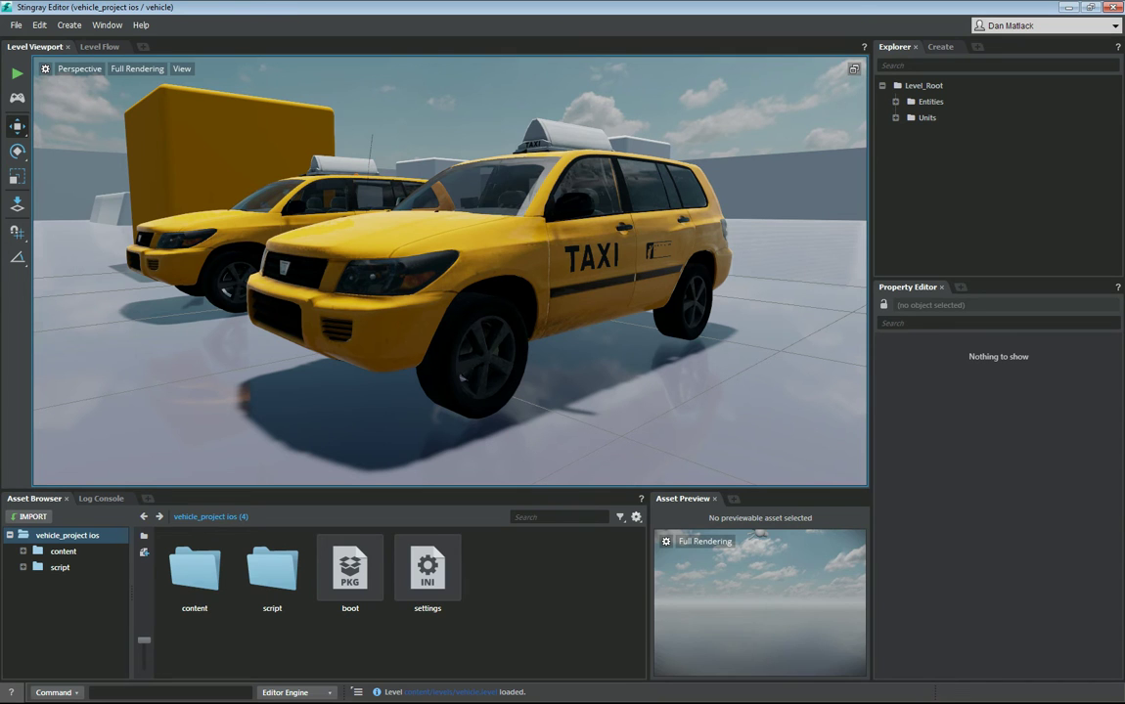
{"action": "left_click_drag", "start_coordinate": [649, 587], "coordinate": [605, 587]}
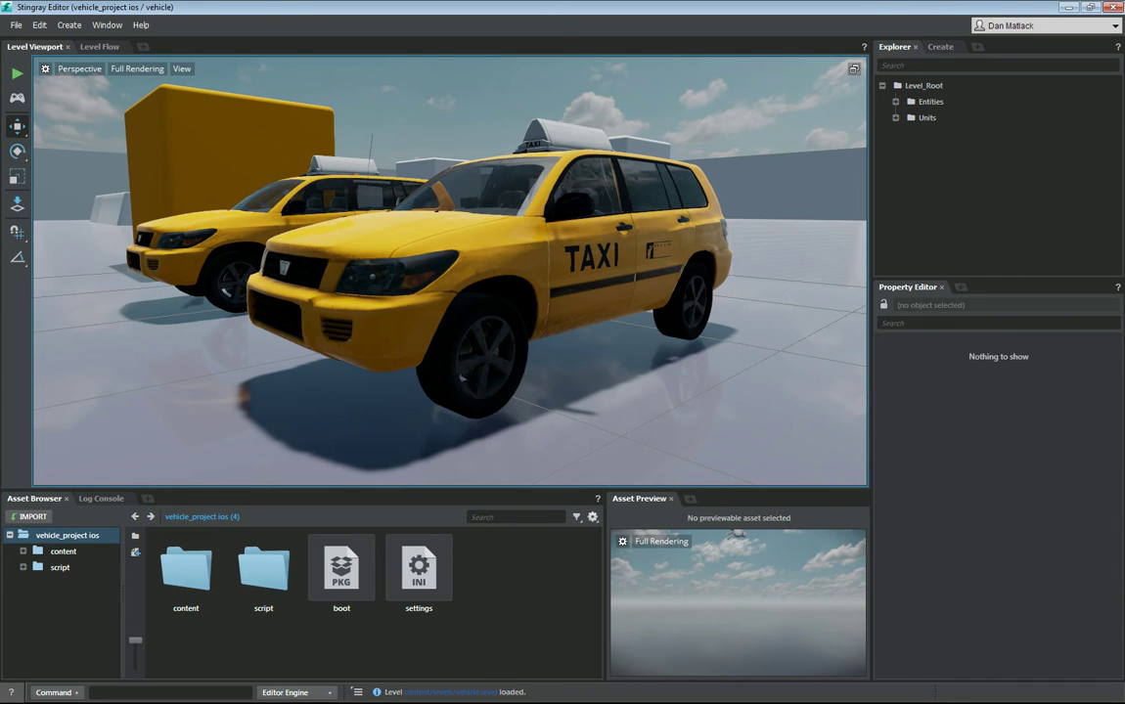
{"action": "key", "text": "alt+Tab"}
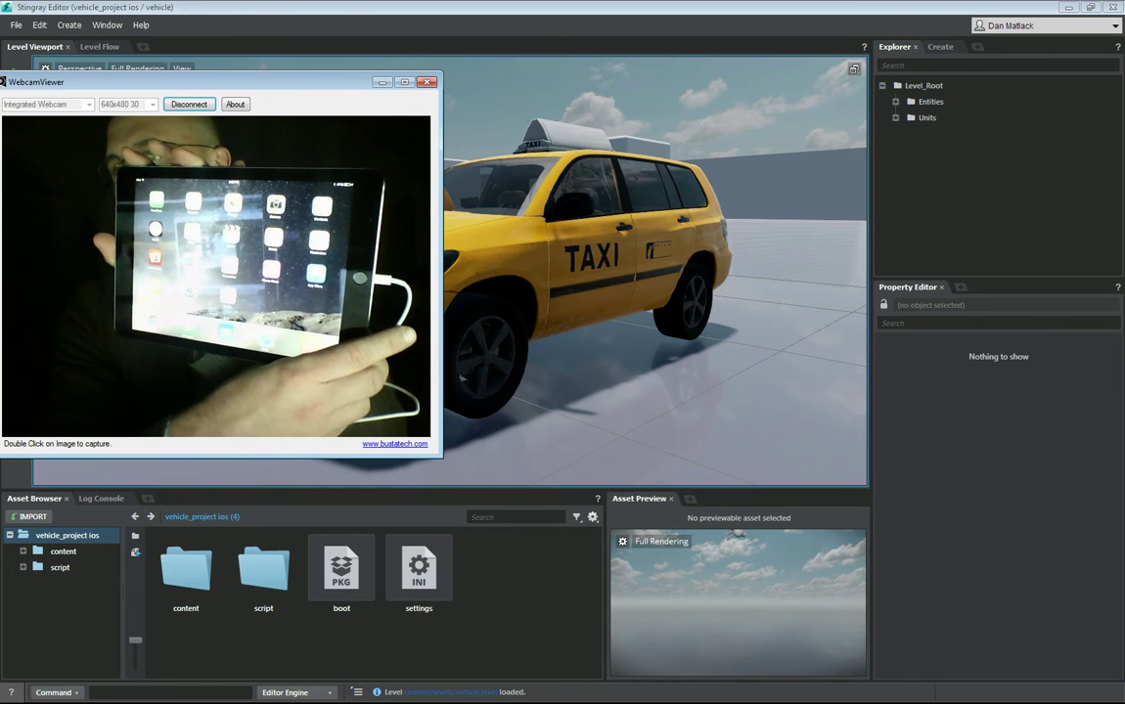
{"action": "left_click_drag", "start_coordinate": [244, 82], "coordinate": [0, 119]}
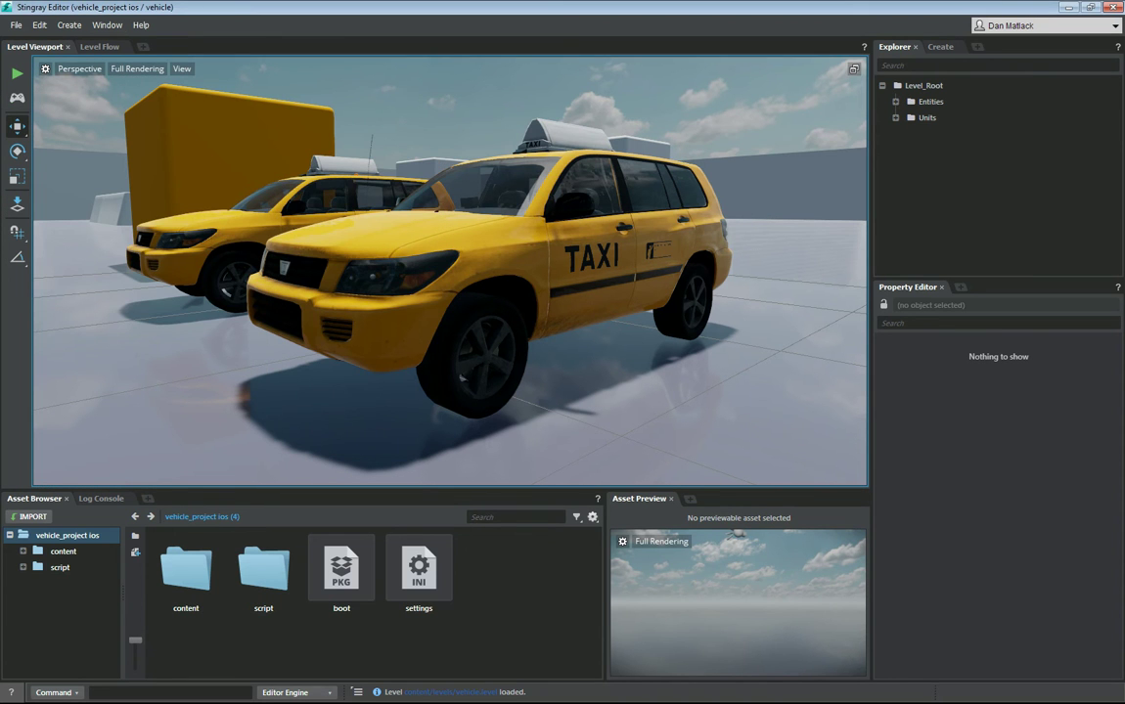
Open the Deployer and dock it beside the Property Editor.
{"action": "left_click", "coordinate": [107, 25]}
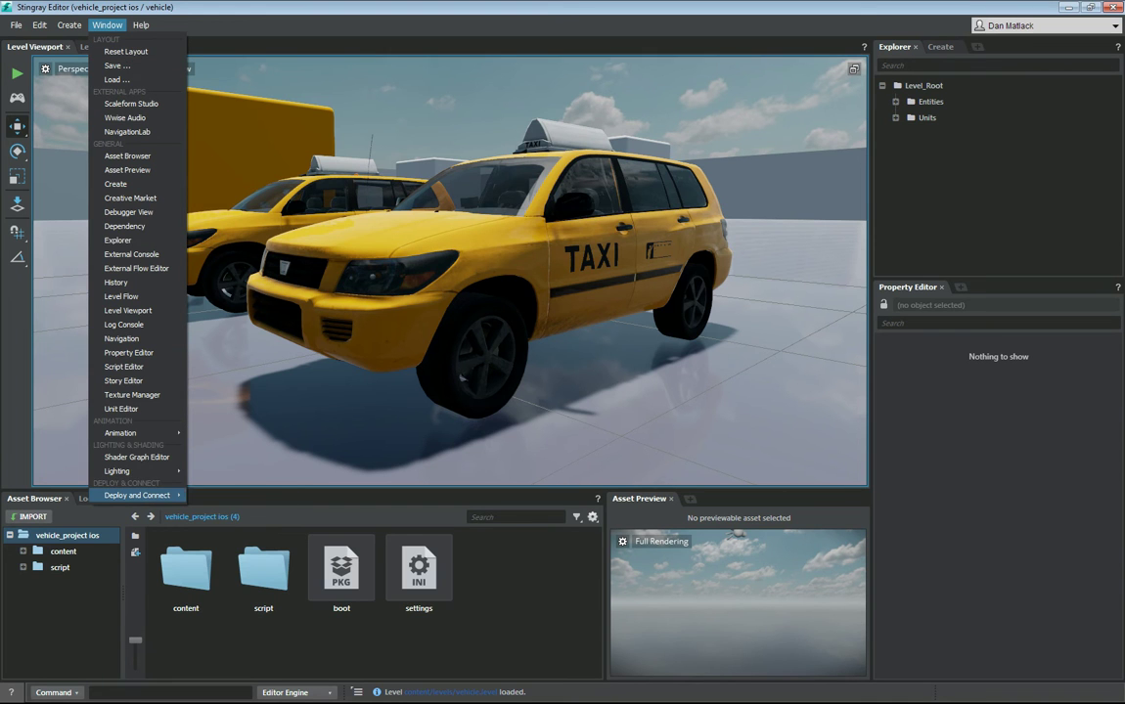
{"action": "mouse_move", "coordinate": [146, 495]}
{"action": "left_click", "coordinate": [215, 494]}
{"action": "left_click", "coordinate": [724, 191]}
{"action": "left_click_drag", "start_coordinate": [978, 288], "coordinate": [980, 287]}
Open the Connections panel and dock it beside the Deployer.
{"action": "left_click", "coordinate": [107, 26]}
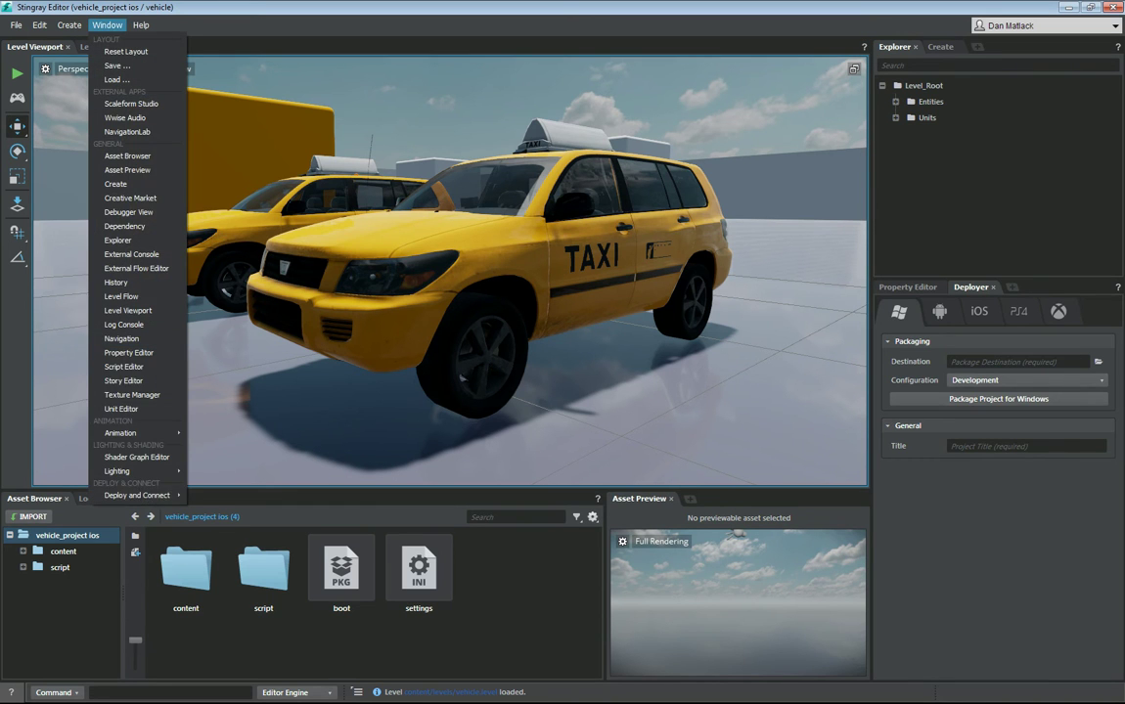
{"action": "mouse_move", "coordinate": [137, 494]}
{"action": "left_click", "coordinate": [220, 511]}
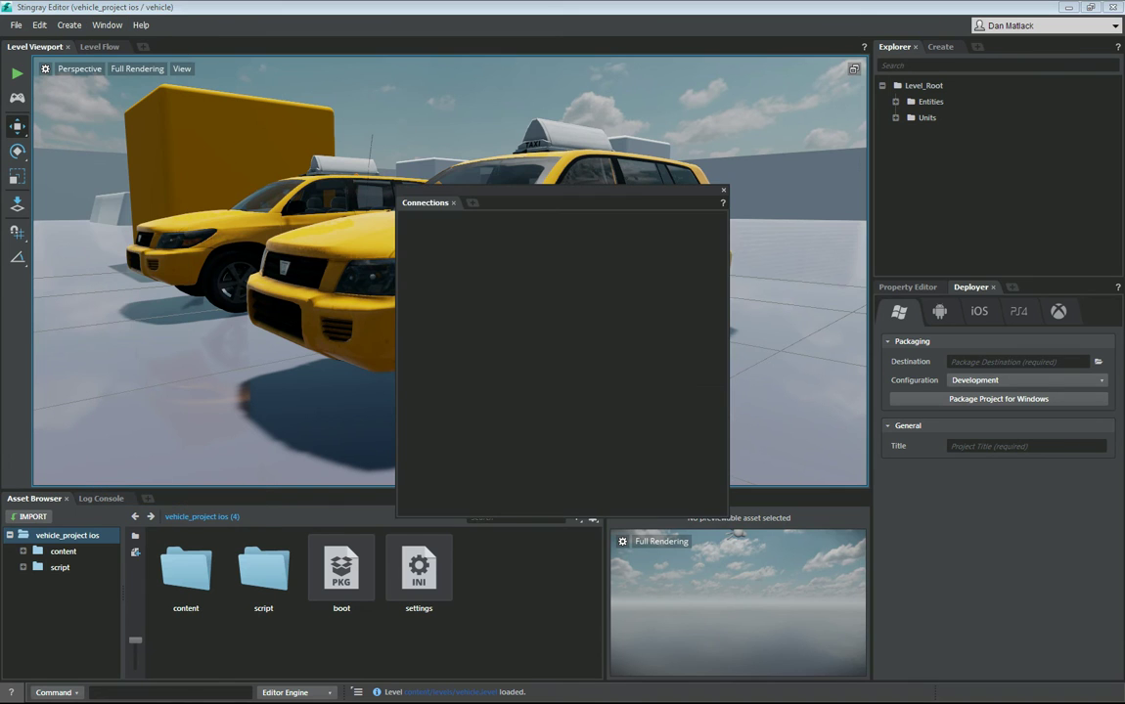
{"action": "left_click_drag", "start_coordinate": [425, 203], "coordinate": [983, 287]}
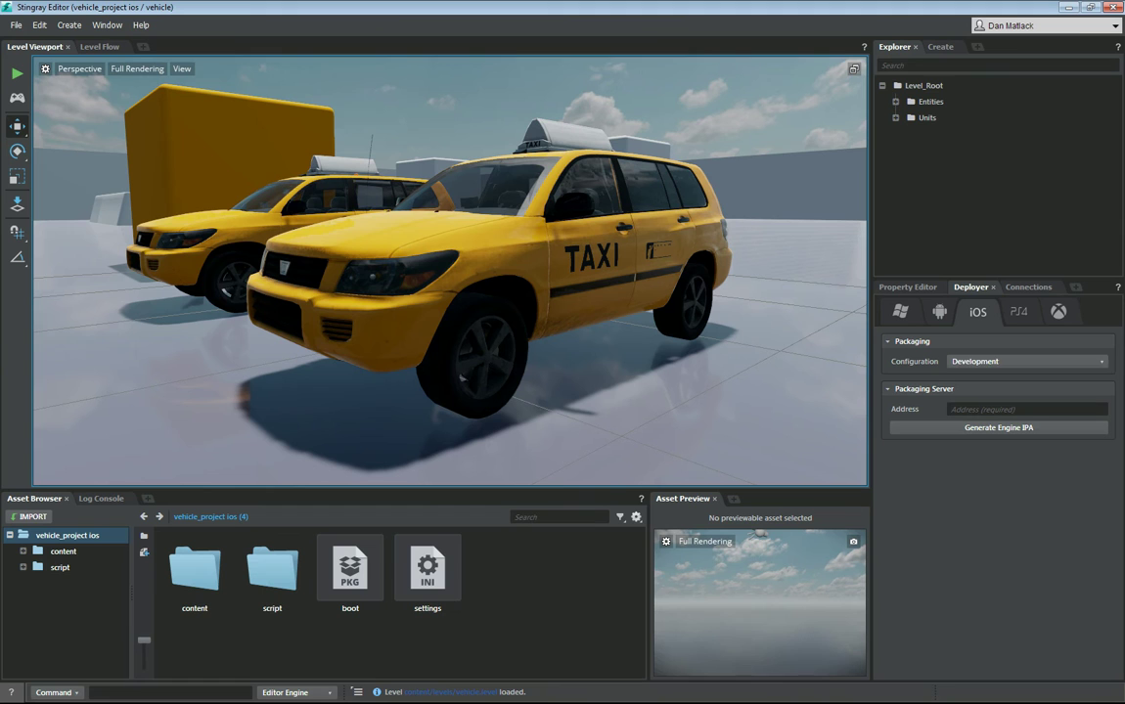
Generate the iOS engine IPA with the Development configuration and re-dock the Deployer after Connections.
{"action": "left_click", "coordinate": [1028, 362]}
{"action": "left_click", "coordinate": [1027, 362]}
{"action": "left_click", "coordinate": [1027, 410]}
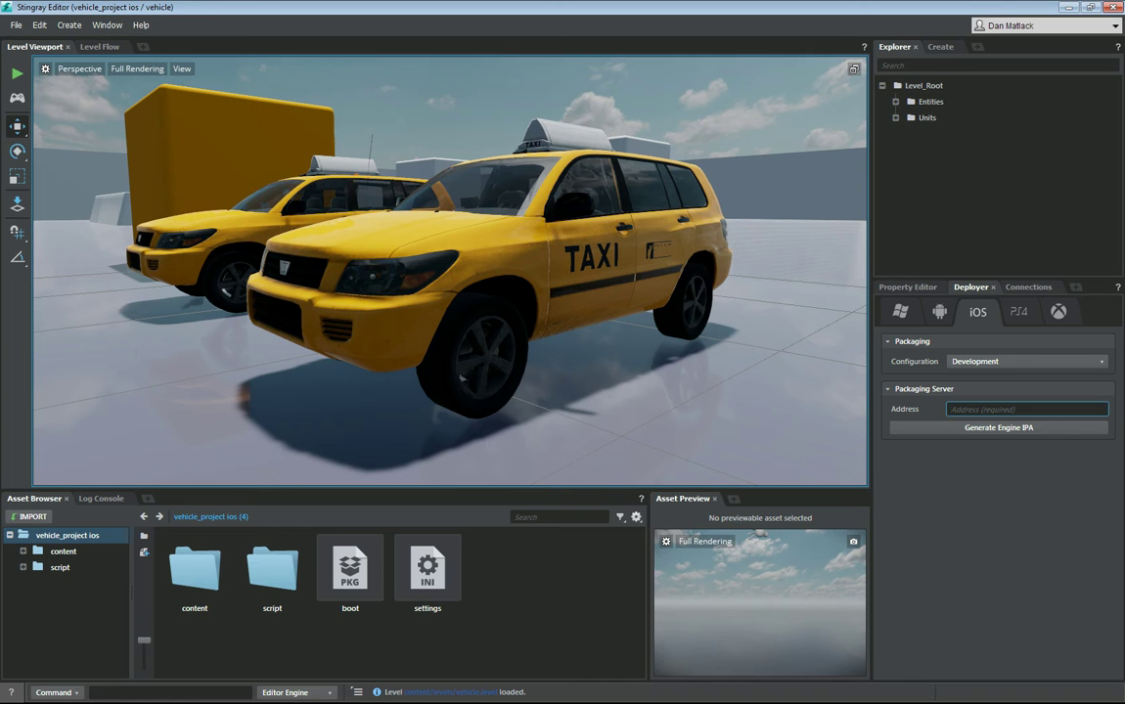
{"action": "left_click", "coordinate": [992, 288]}
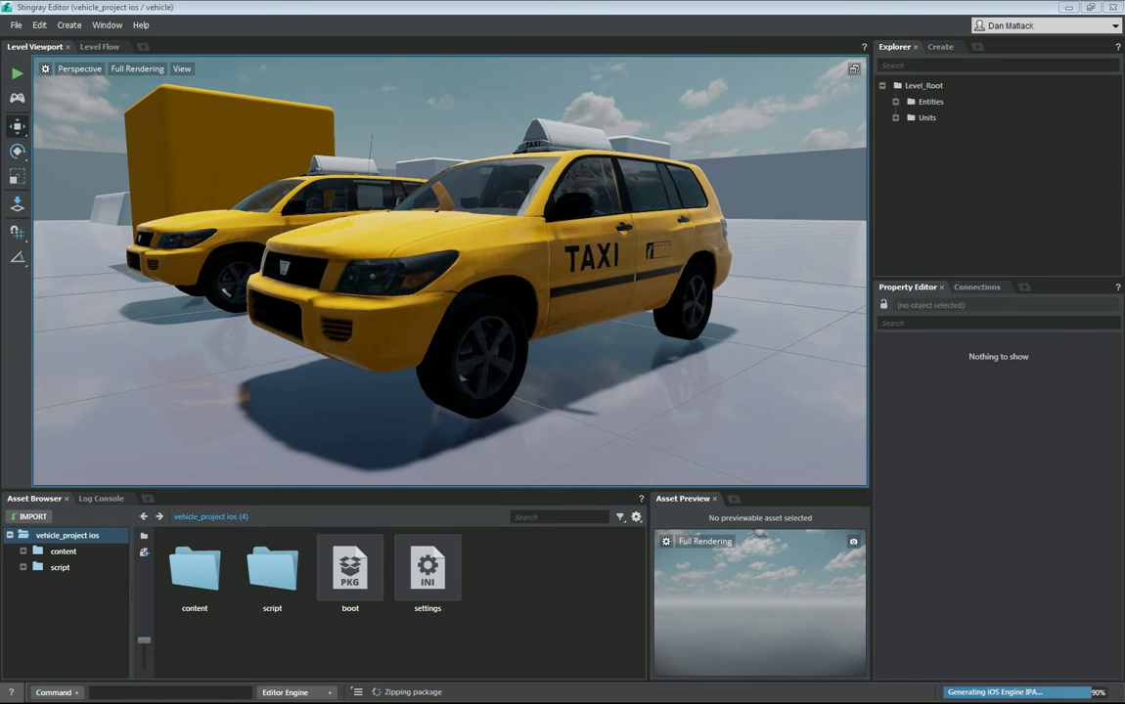
{"action": "left_click_drag", "start_coordinate": [978, 323], "coordinate": [1029, 288]}
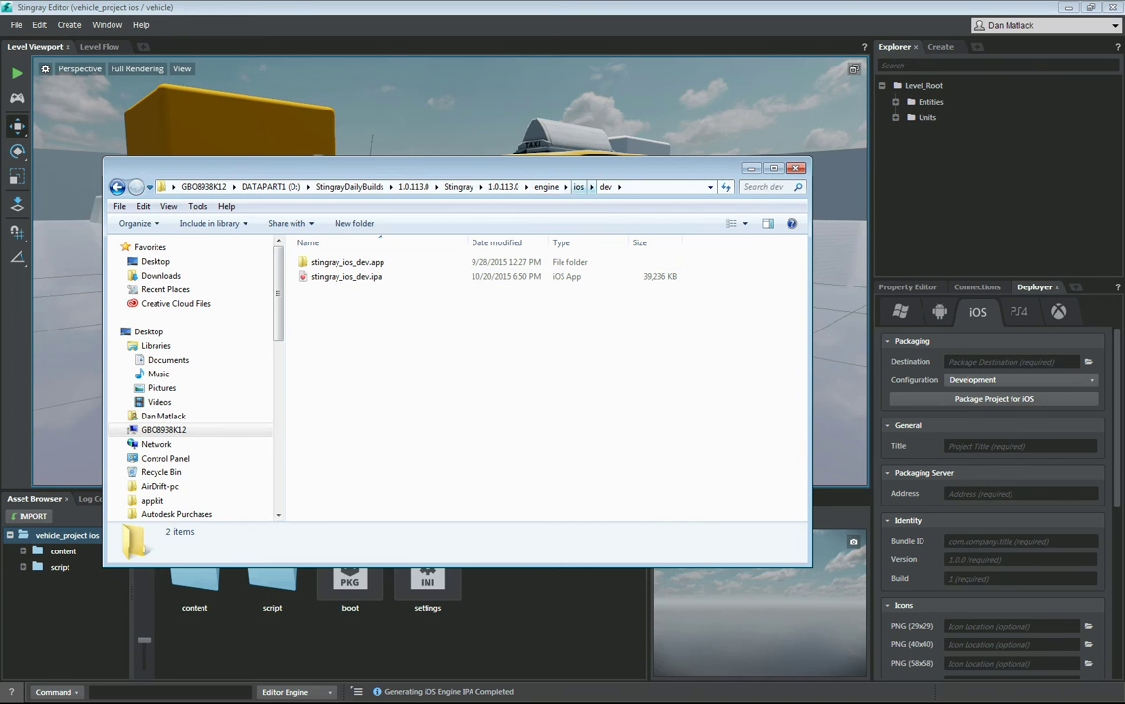
Inspect stingray_ios_dev.ipa in the engine's ios\dev folder and check the Stingray engine folder under AppData\Local\Autodesk.
{"action": "left_click", "coordinate": [346, 277]}
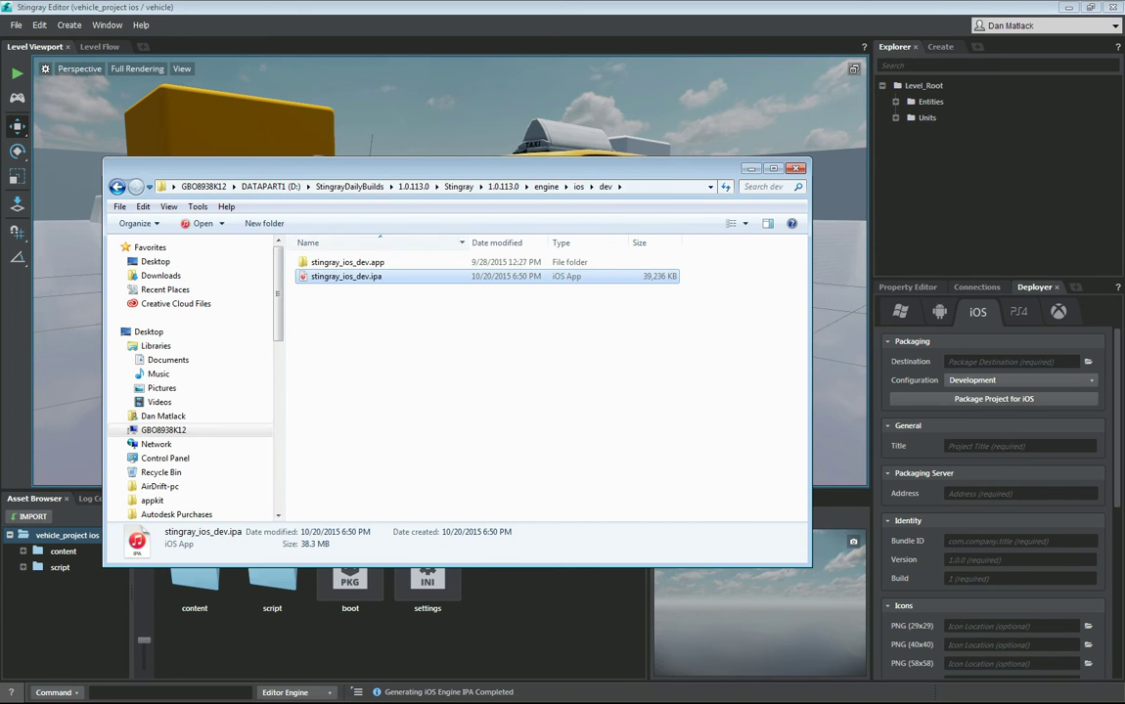
{"action": "left_click", "coordinate": [796, 169]}
{"action": "left_click_drag", "start_coordinate": [2, 196], "coordinate": [296, 170]}
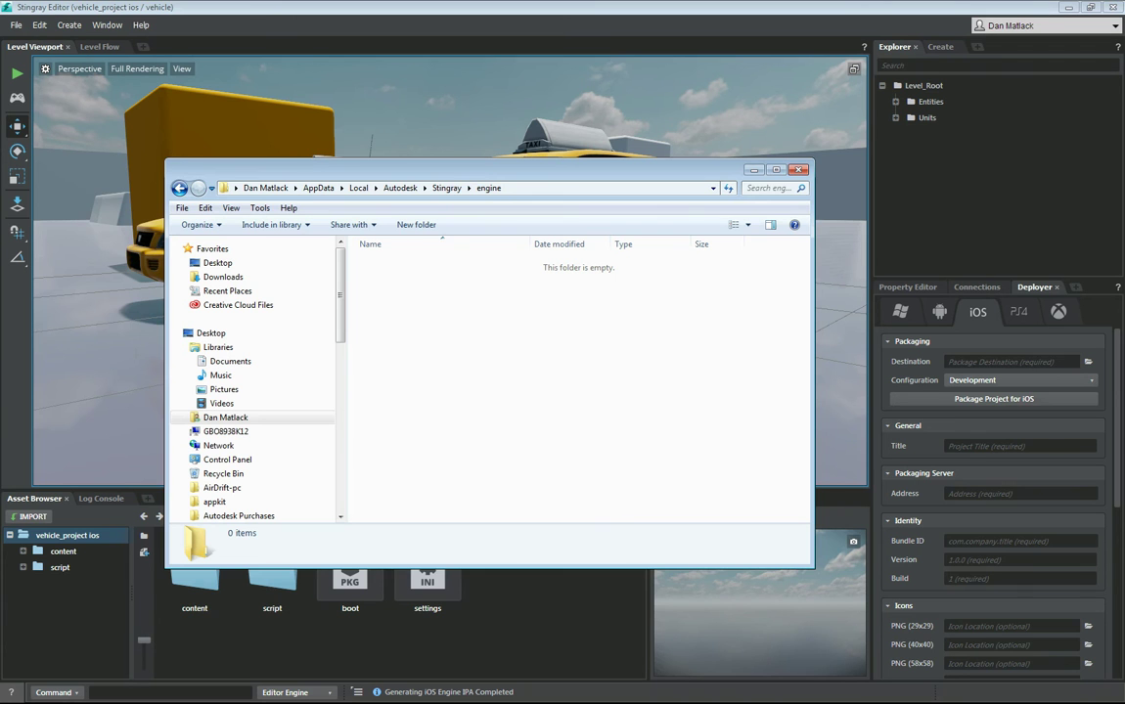
{"action": "left_click_drag", "start_coordinate": [489, 170], "coordinate": [0, 176]}
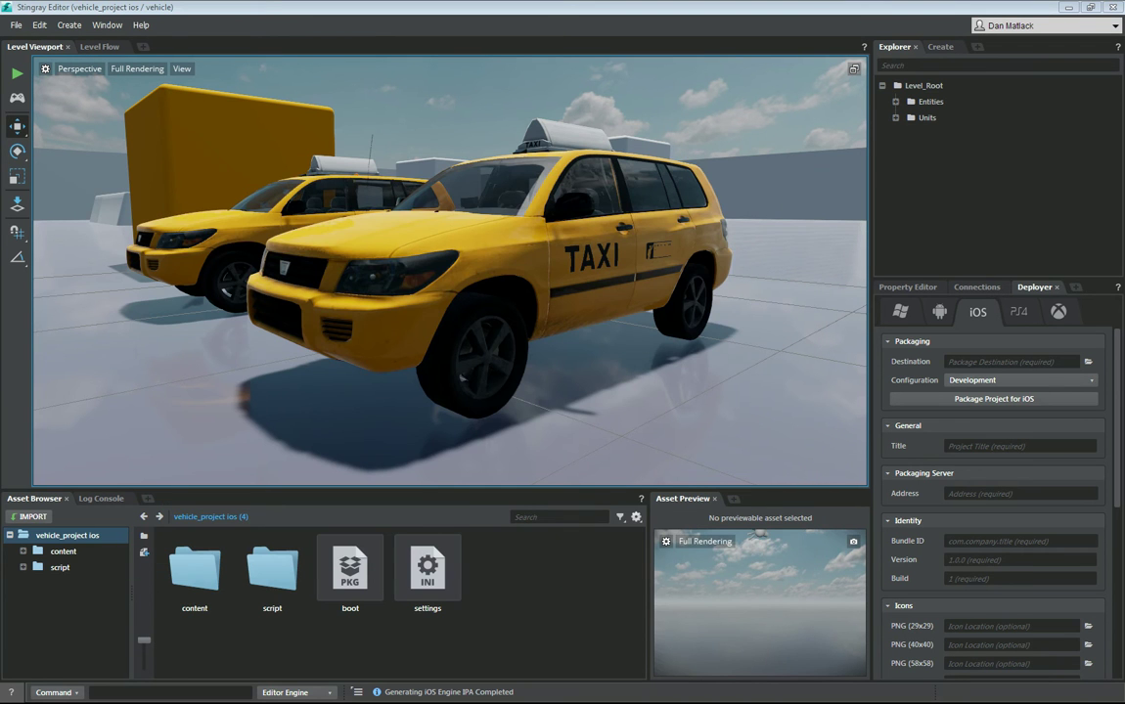
Add stingray_ios_dev.ipa from the ios\dev folder to the Apps library in iTunes.
{"action": "left_click_drag", "start_coordinate": [0, 265], "coordinate": [684, 252]}
{"action": "left_click", "coordinate": [509, 372]}
{"action": "left_click_drag", "start_coordinate": [0, 127], "coordinate": [430, 91]}
{"action": "left_click", "coordinate": [117, 124]}
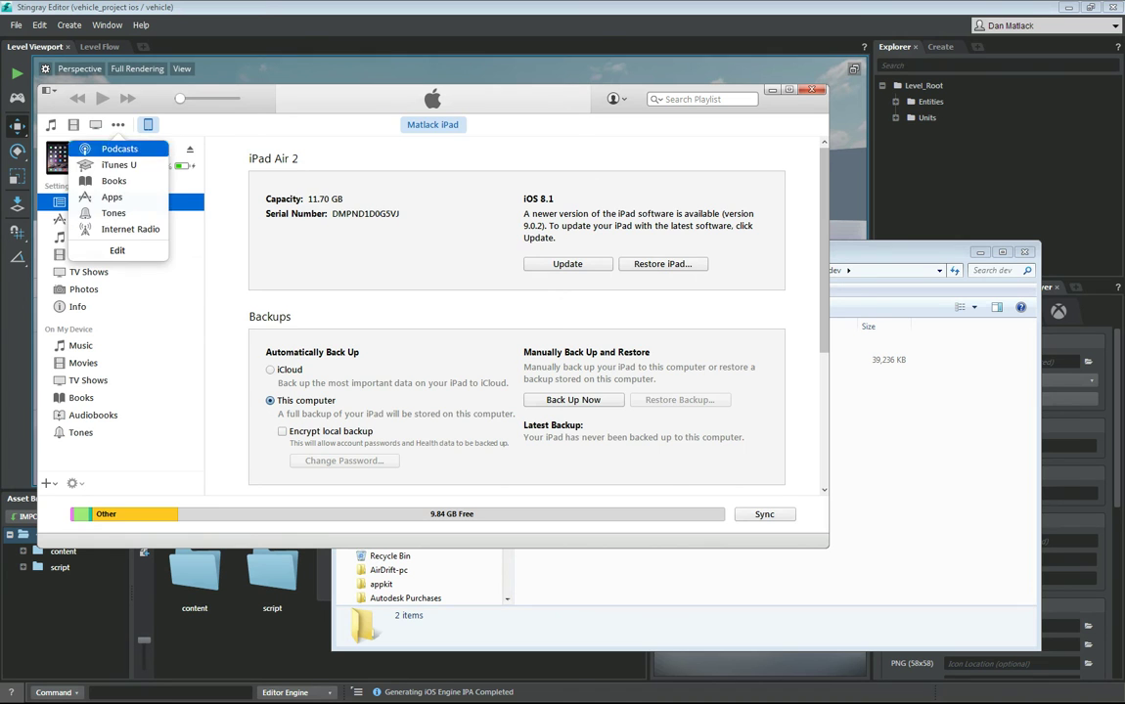
{"action": "left_click", "coordinate": [135, 191]}
{"action": "left_click_drag", "start_coordinate": [895, 253], "coordinate": [968, 274]}
{"action": "left_click_drag", "start_coordinate": [645, 381], "coordinate": [201, 195]}
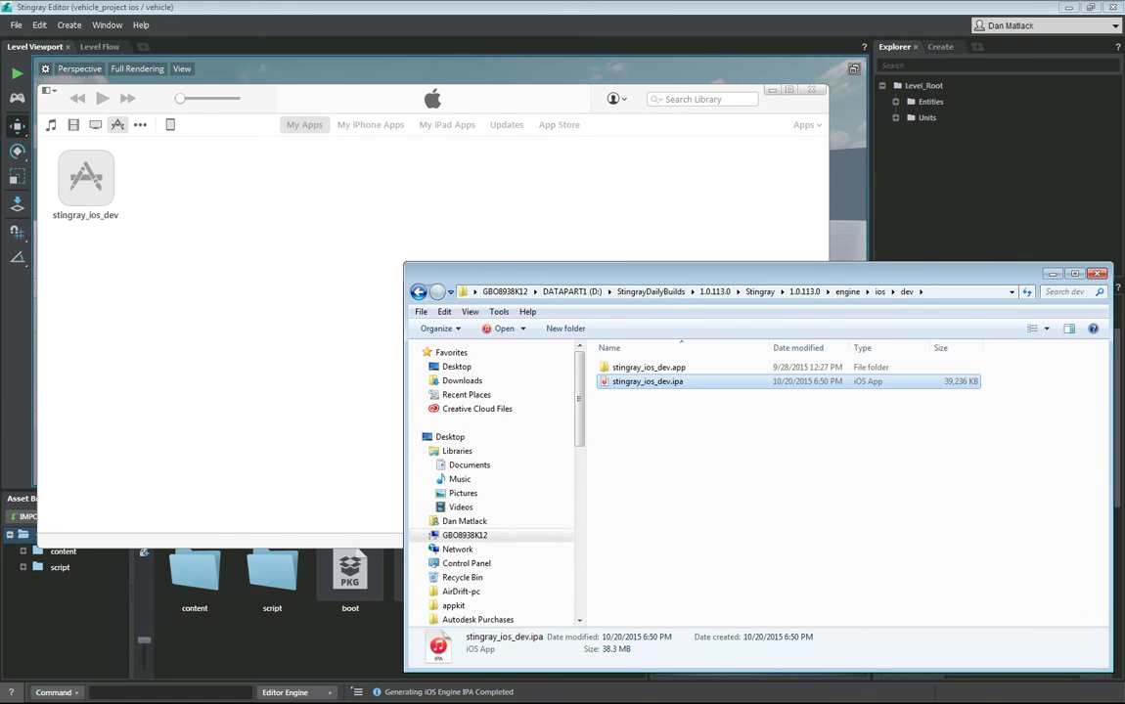
Open the connected iPad's Apps settings in iTunes and check the device in the webcam viewer.
{"action": "left_click", "coordinate": [140, 125]}
{"action": "left_click", "coordinate": [170, 125]}
{"action": "left_click", "coordinate": [80, 220]}
{"action": "key", "text": "alt+Tab"}
{"action": "left_click_drag", "start_coordinate": [362, 170], "coordinate": [350, 232]}
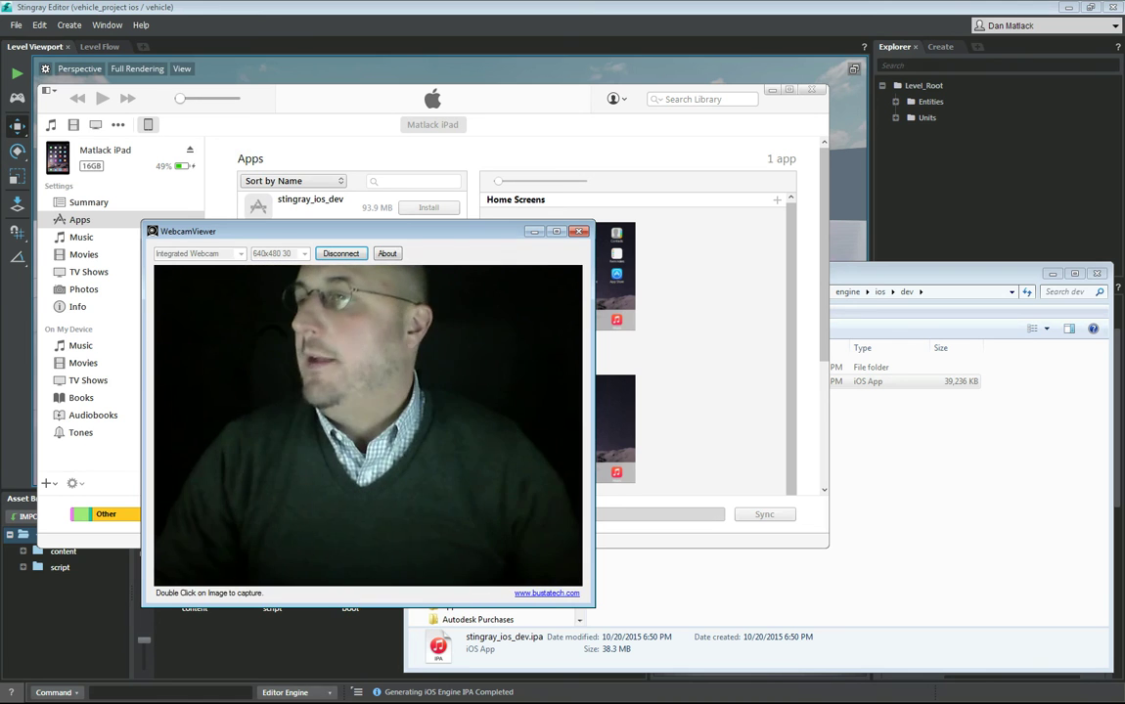
{"action": "left_click_drag", "start_coordinate": [362, 232], "coordinate": [0, 242]}
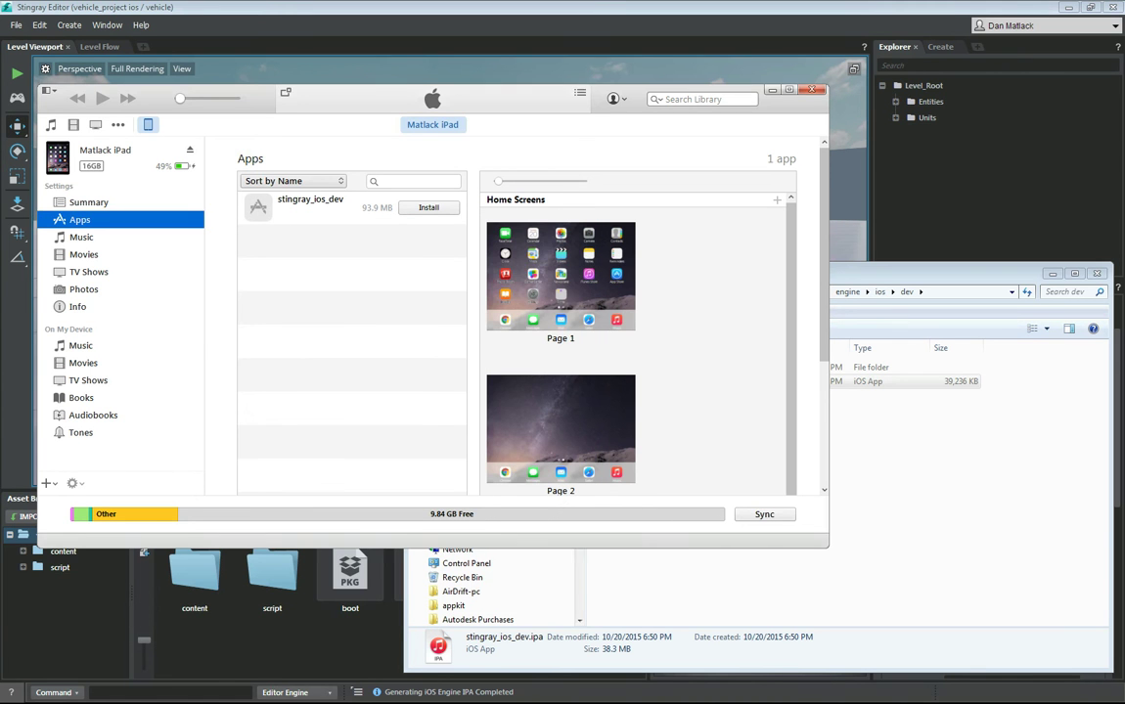
Install stingray_ios_dev on the connected iPad and sync the device.
{"action": "left_click_drag", "start_coordinate": [433, 94], "coordinate": [446, 102]}
{"action": "left_click", "coordinate": [443, 216]}
{"action": "left_click", "coordinate": [777, 523]}
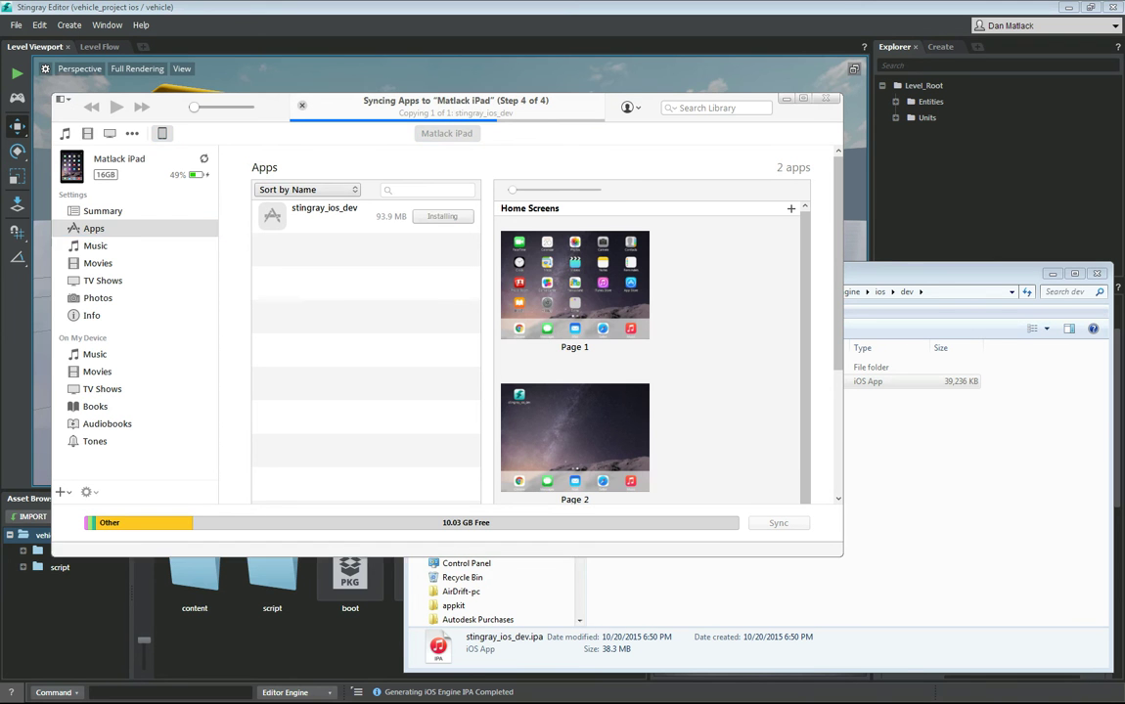
Switch to Stingray Editor and expand the settings of the iOS connection named ipad.
{"action": "key", "text": "alt+Tab"}
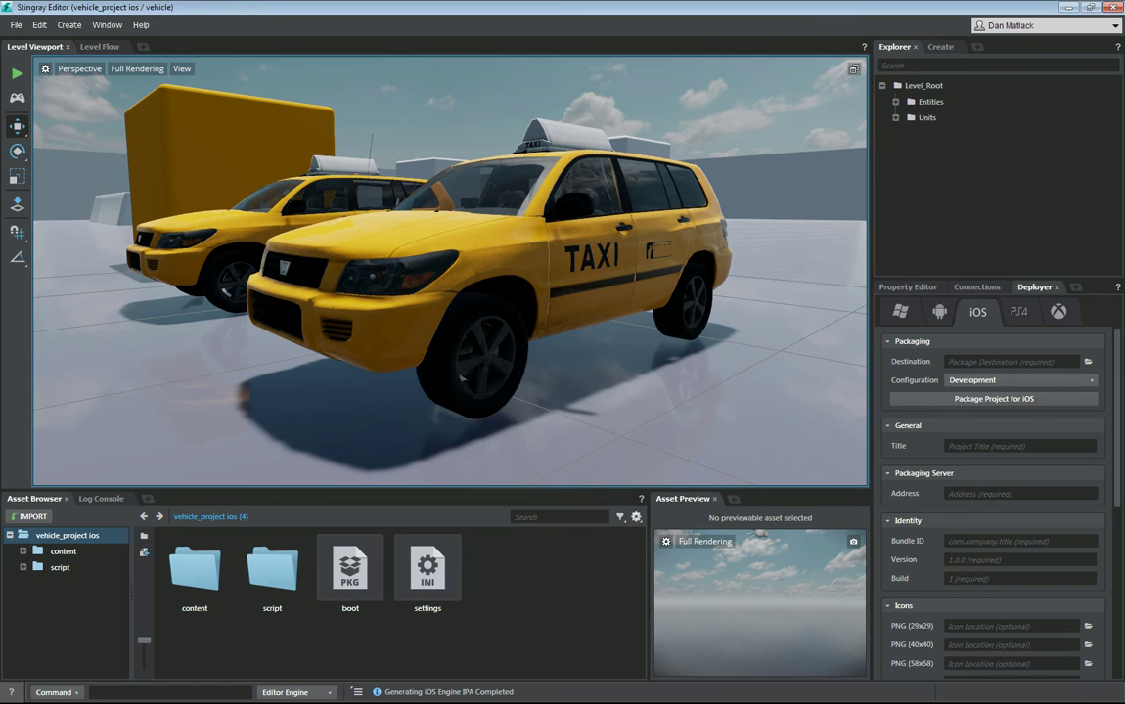
{"action": "scroll", "coordinate": [993, 498], "scroll_direction": "down", "scroll_amount": 5}
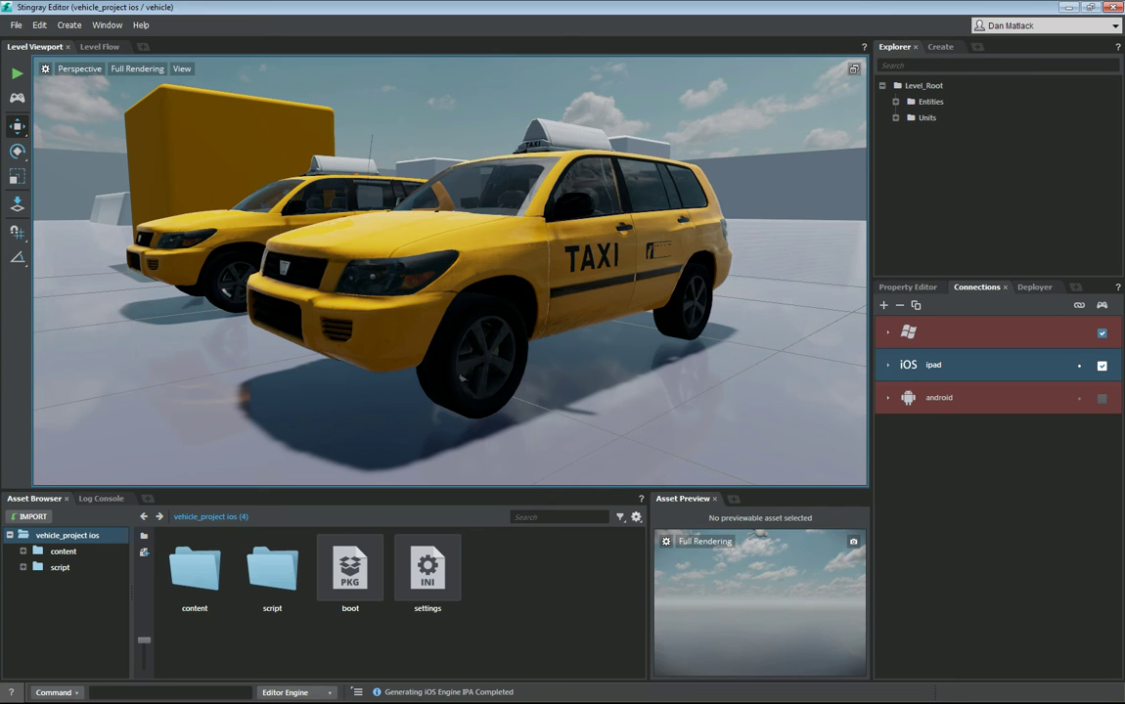
{"action": "double_click", "coordinate": [976, 395]}
{"action": "key", "text": "Tab"}
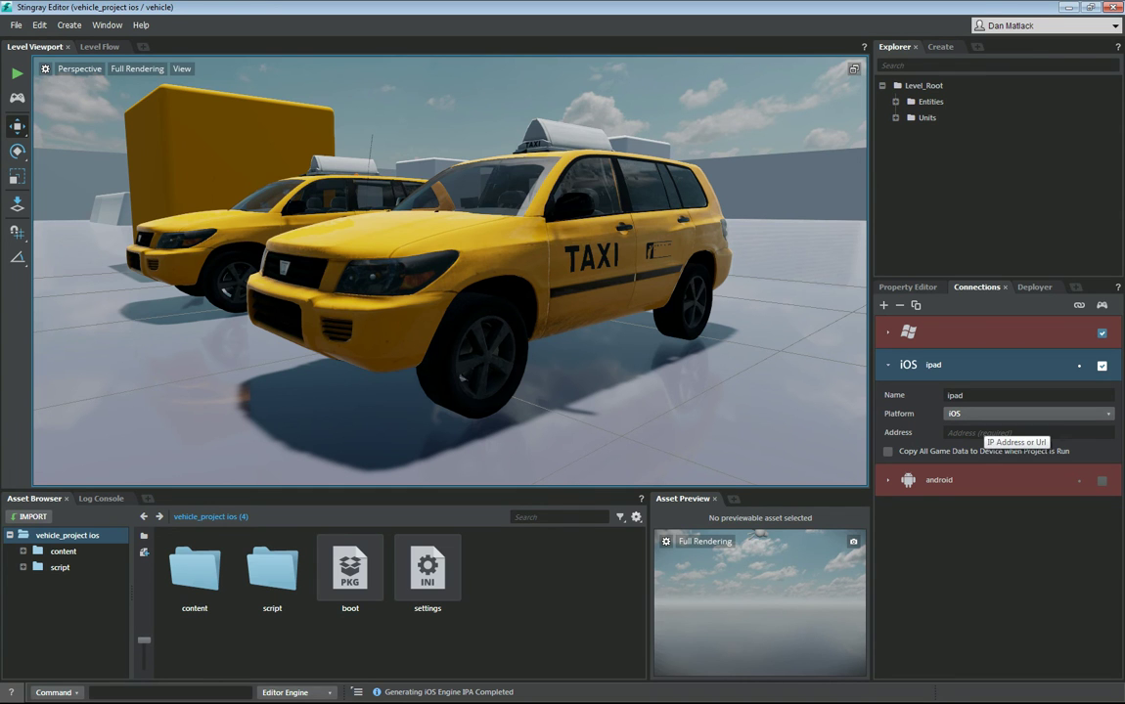
{"action": "left_click", "coordinate": [980, 432]}
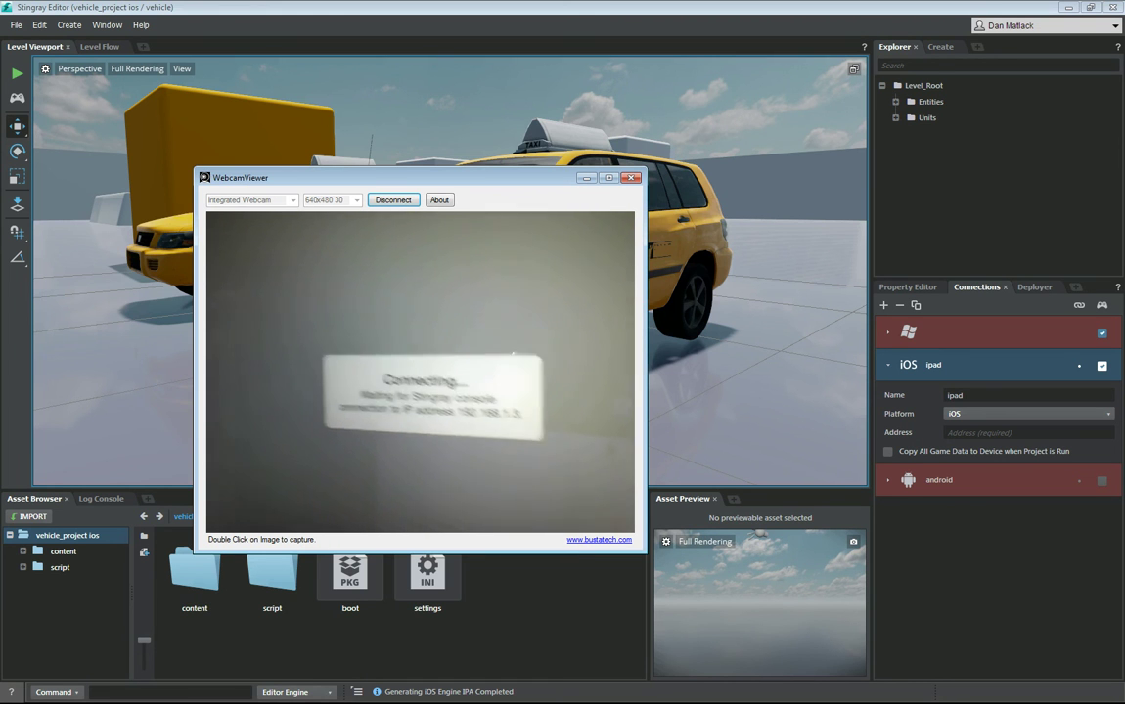
Set the ipad connection's address to 192.168.1.3, as shown on the iPad in the webcam viewer.
{"action": "left_click_drag", "start_coordinate": [391, 178], "coordinate": [10, 199]}
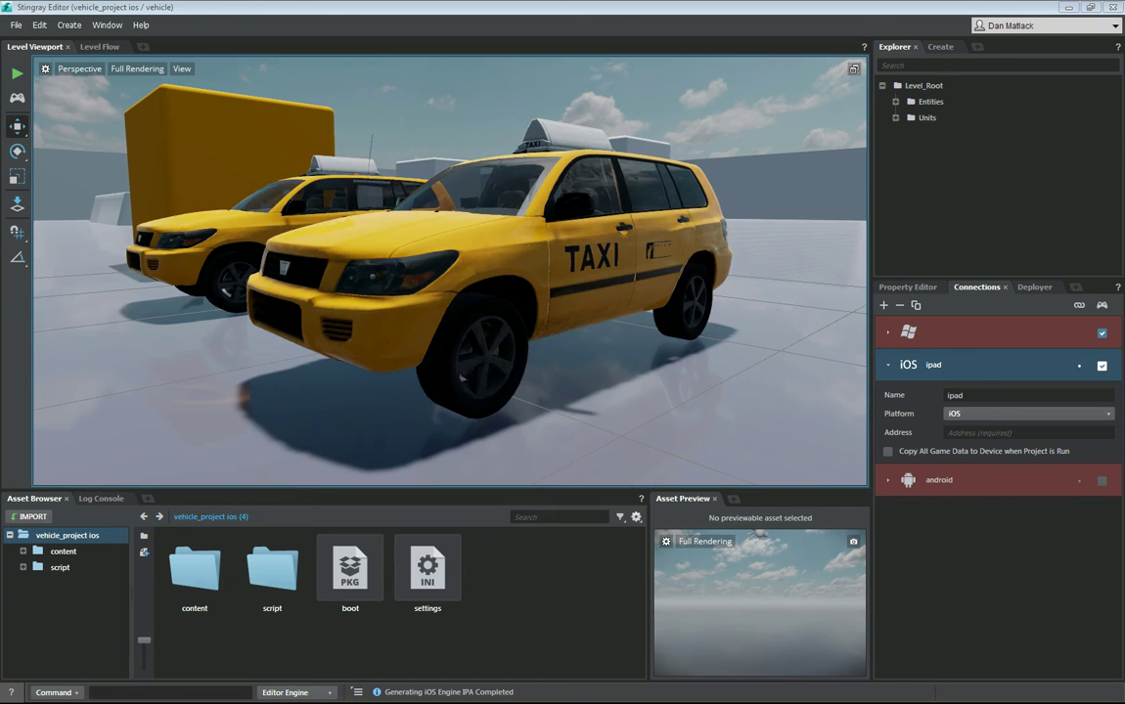
{"action": "left_click", "coordinate": [983, 432]}
{"action": "type", "text": "192"}
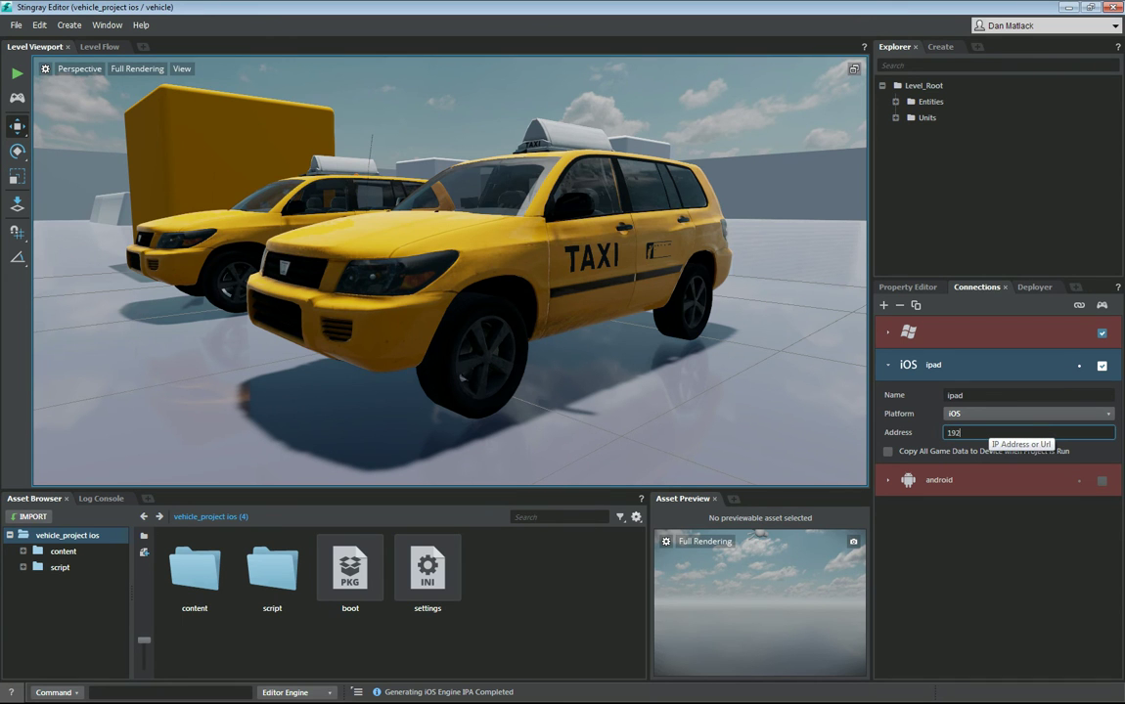
{"action": "type", "text": ".168.1.3"}
{"action": "key", "text": "Return"}
Deselect the ipad and Windows run targets and connect the editor to the ipad device.
{"action": "left_click", "coordinate": [1101, 366]}
{"action": "left_click", "coordinate": [1101, 334]}
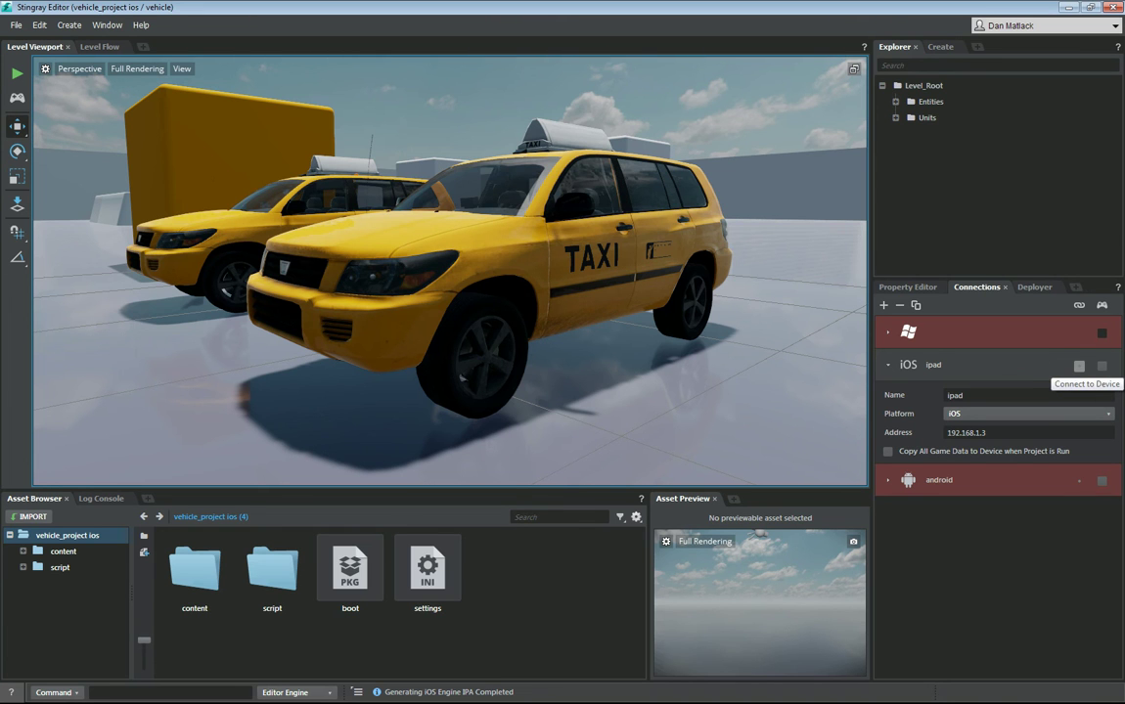
{"action": "left_click", "coordinate": [1079, 366]}
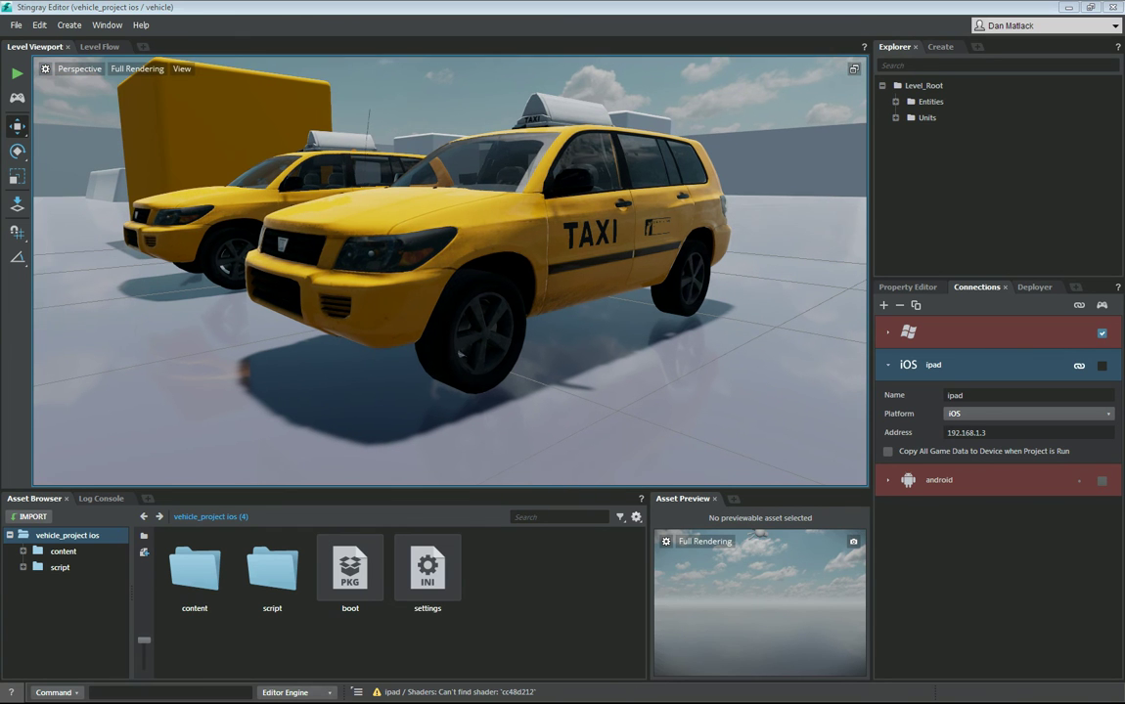
Pull the level camera back from the taxis and compare the viewport with the view mirrored on the iPad.
{"action": "key", "text": "alt+Tab"}
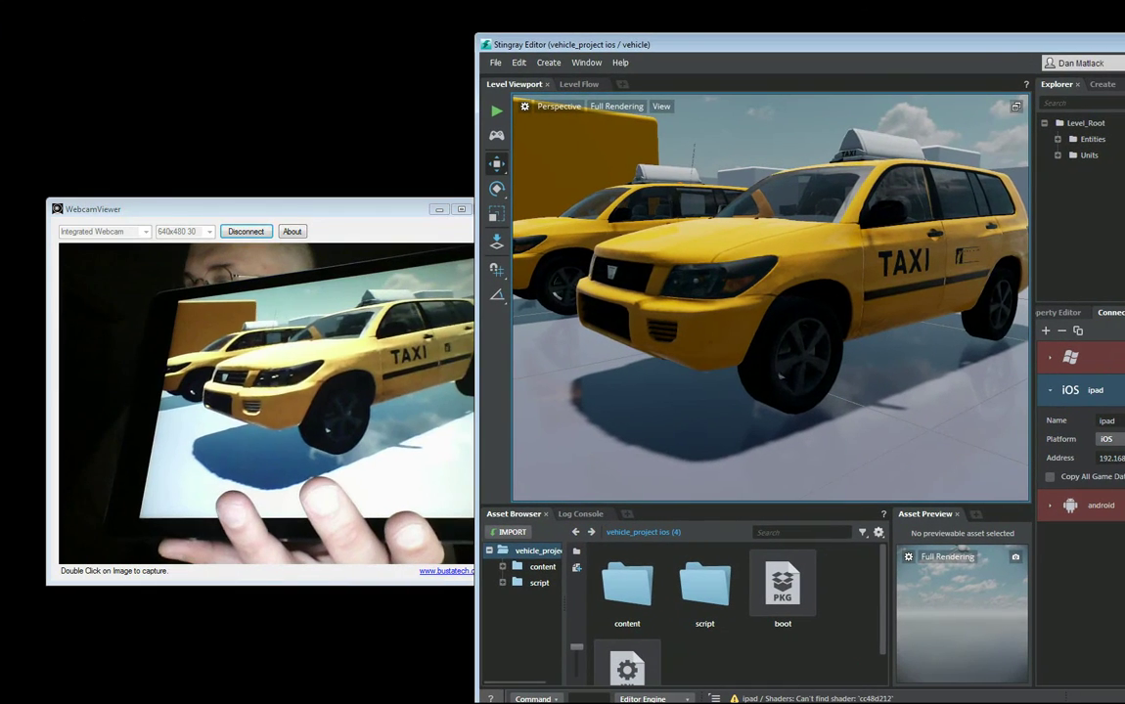
{"action": "right_click_drag", "start_coordinate": [771, 298], "coordinate": [757, 250]}
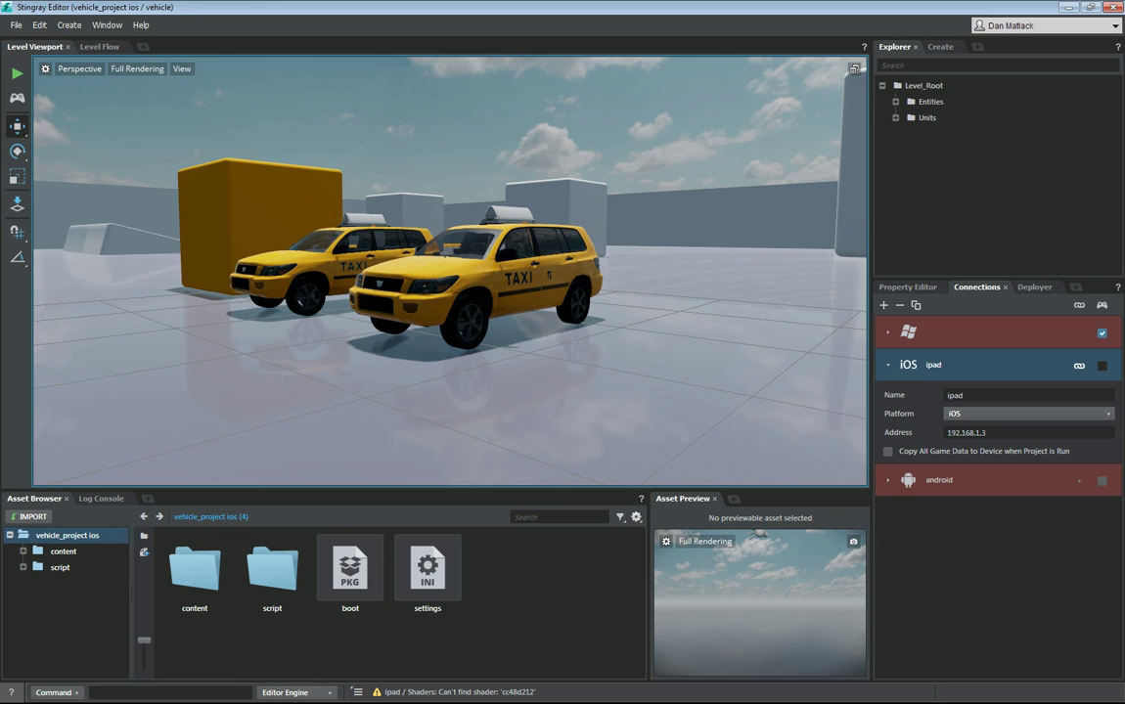
Make the ipad the only run target and run the project on it, with the editor window resized beside the webcam viewer.
{"action": "left_click", "coordinate": [1101, 366]}
{"action": "left_click", "coordinate": [1102, 334]}
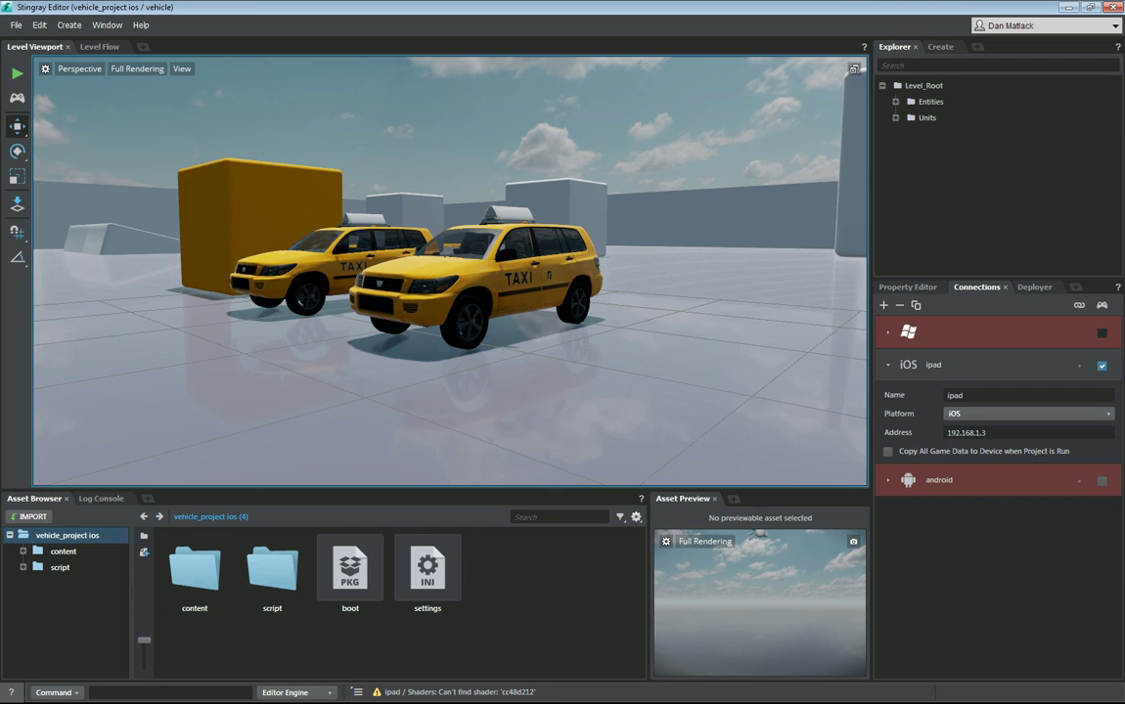
{"action": "left_click_drag", "start_coordinate": [0, 186], "coordinate": [143, 196]}
{"action": "left_click_drag", "start_coordinate": [381, 6], "coordinate": [657, 31]}
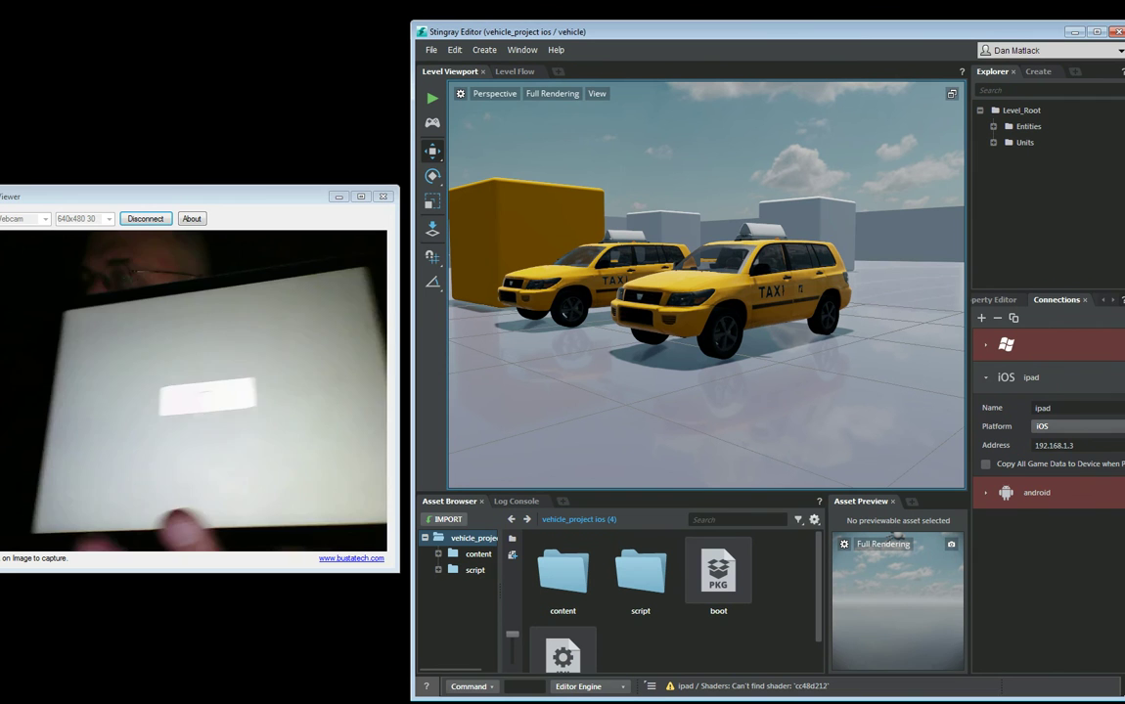
{"action": "left_click_drag", "start_coordinate": [656, 31], "coordinate": [609, 30]}
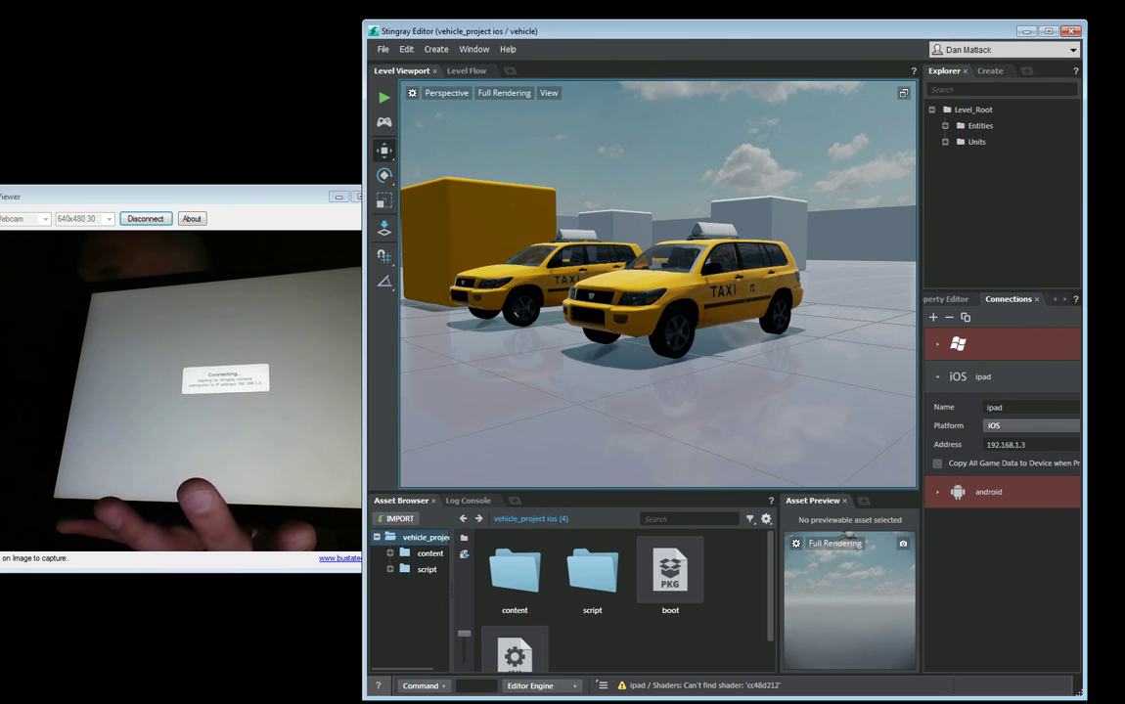
{"action": "left_click_drag", "start_coordinate": [363, 333], "coordinate": [201, 332]}
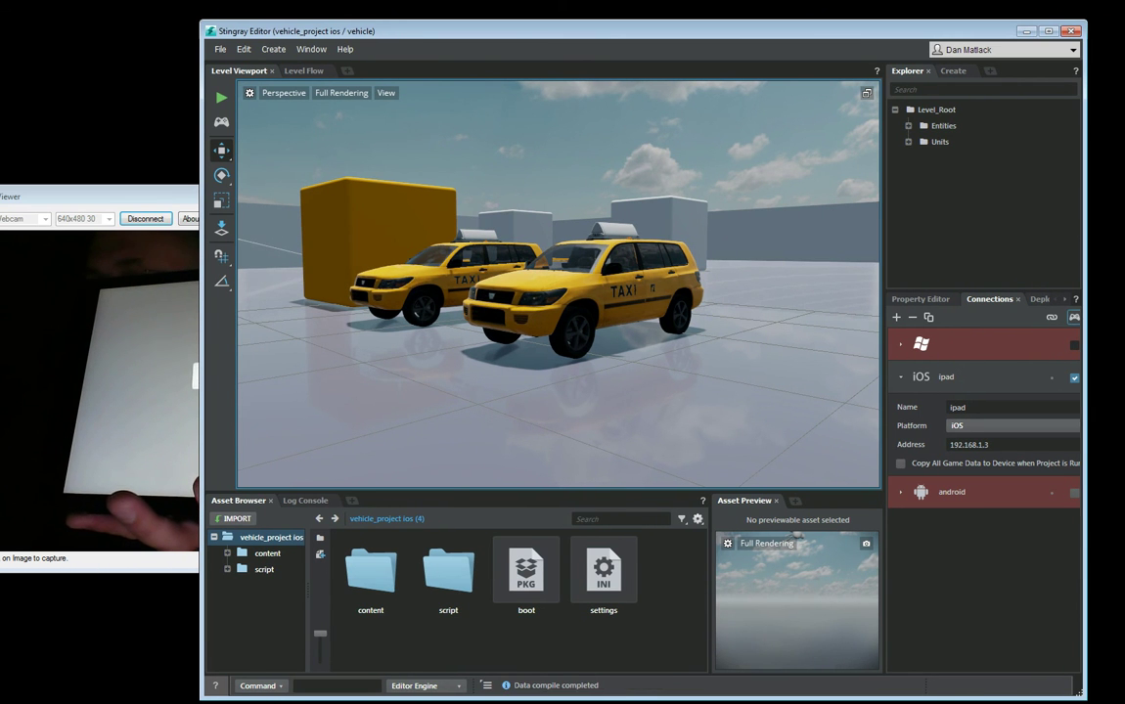
Check the game running on the iPad in the webcam viewer, then close the viewer and maximize the editor window.
{"action": "left_click_drag", "start_coordinate": [108, 197], "coordinate": [167, 191]}
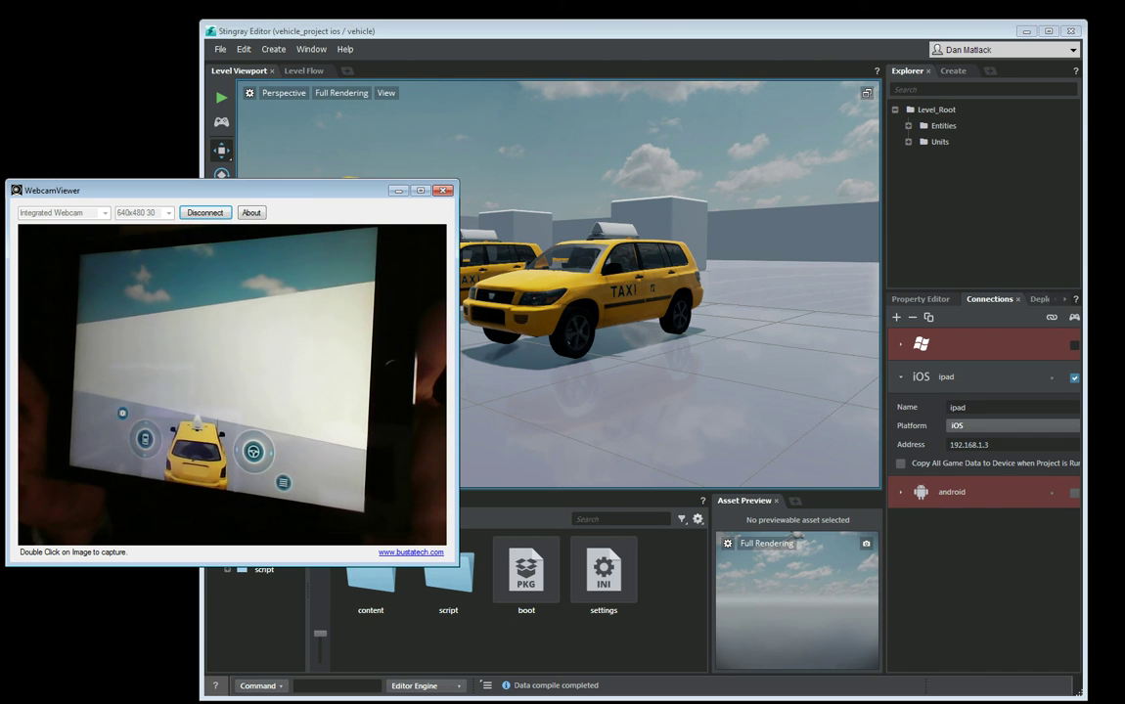
{"action": "key", "text": "alt+F4"}
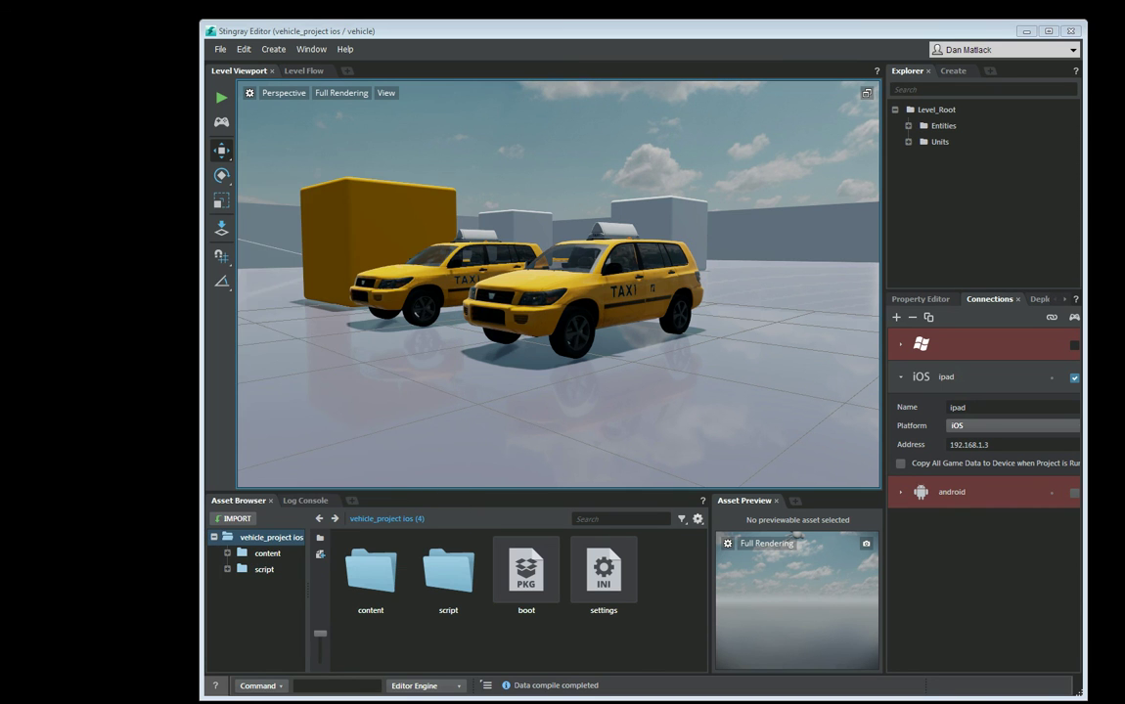
{"action": "key", "text": "super+Up"}
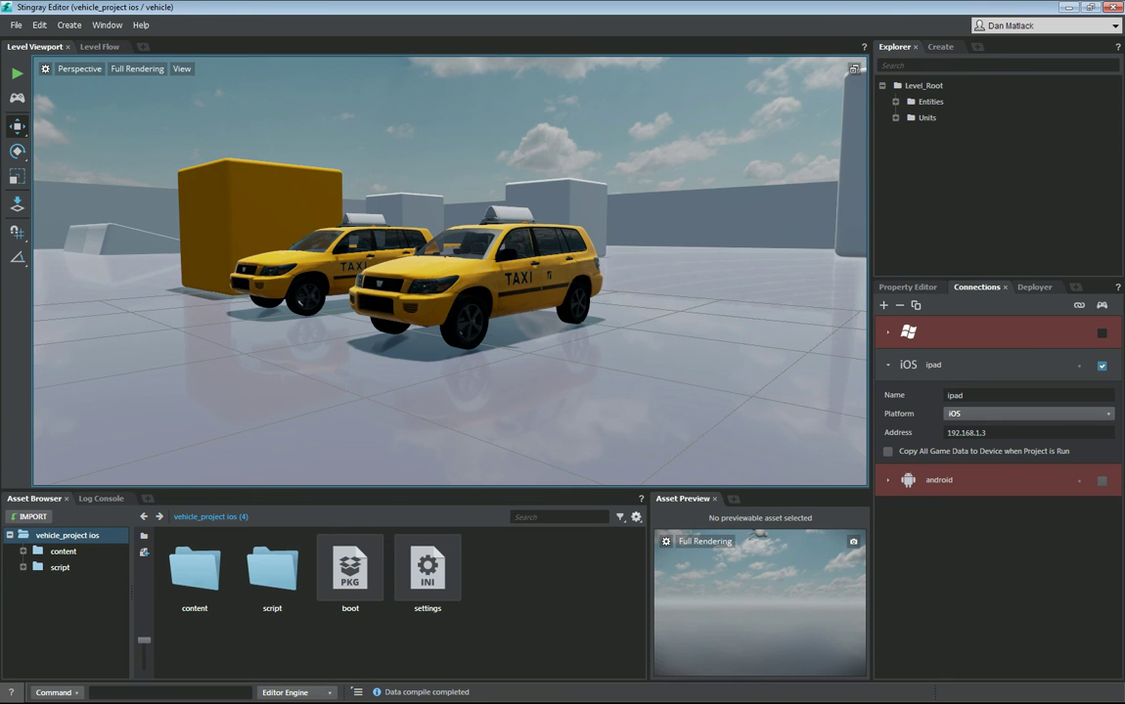
Open the Deployer's iOS packaging settings for the project.
{"action": "double_click", "coordinate": [978, 434]}
{"action": "left_click", "coordinate": [1035, 287]}
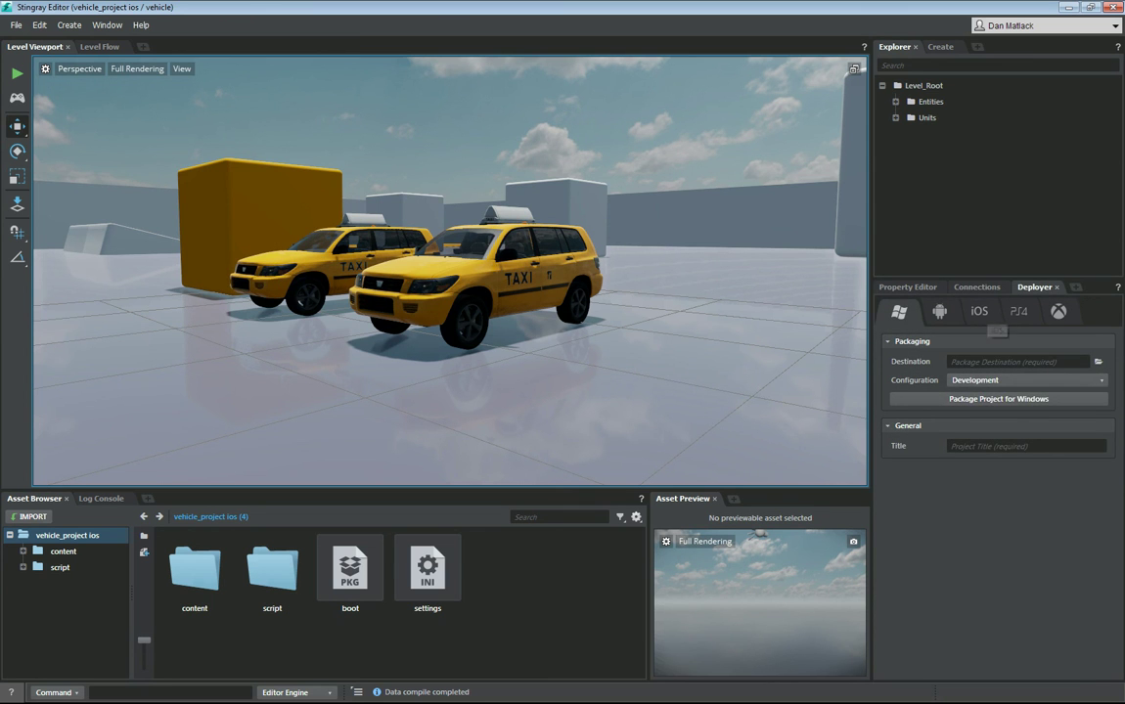
{"action": "left_click", "coordinate": [979, 312]}
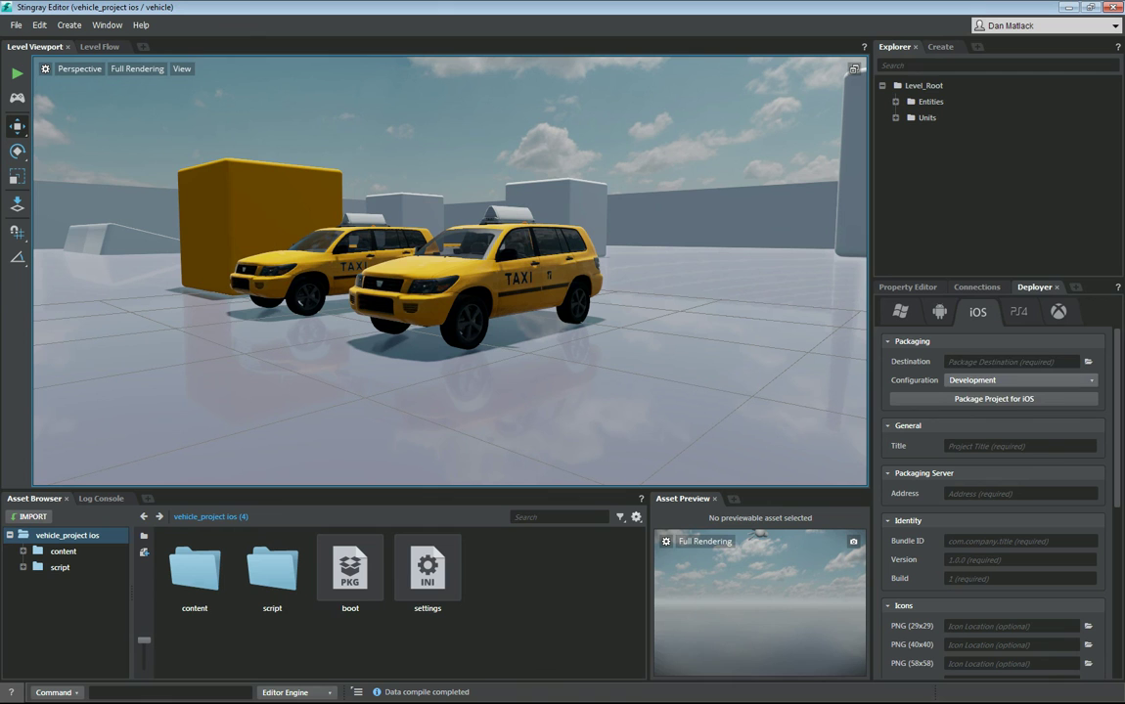
Switch the iOS packaging configuration to Debug and back to Development.
{"action": "left_click", "coordinate": [1020, 379]}
{"action": "left_click", "coordinate": [968, 395]}
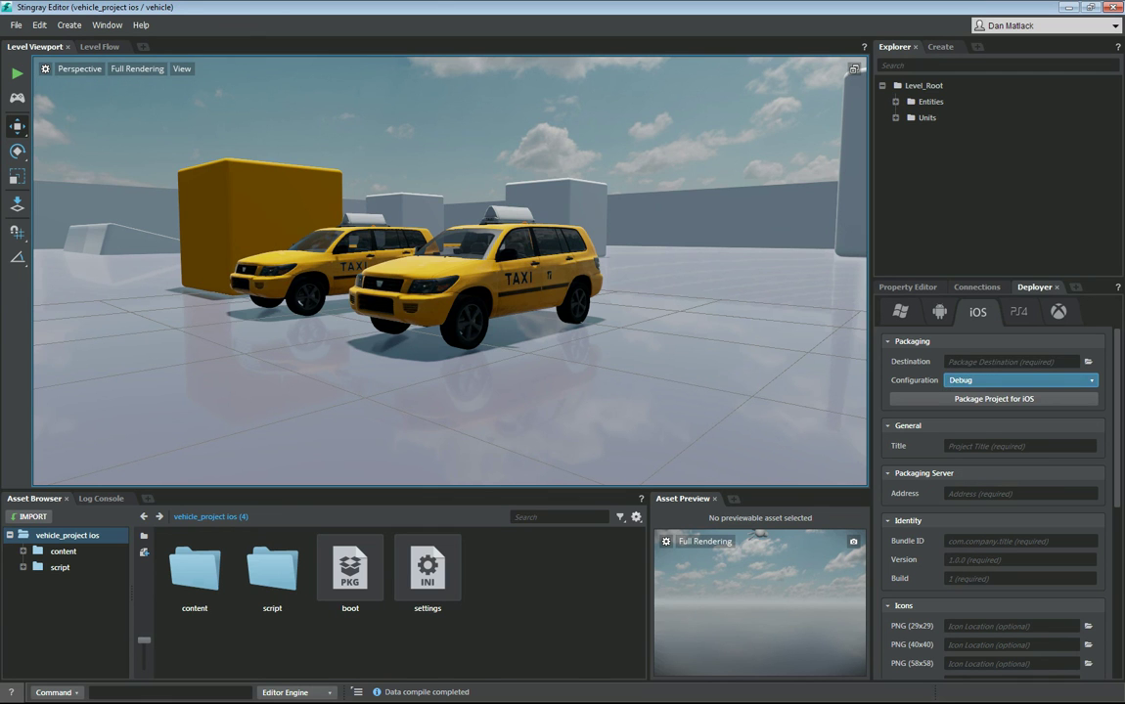
{"action": "left_click", "coordinate": [1020, 379]}
{"action": "left_click", "coordinate": [968, 392]}
{"action": "left_click_drag", "start_coordinate": [0, 66], "coordinate": [441, 161]}
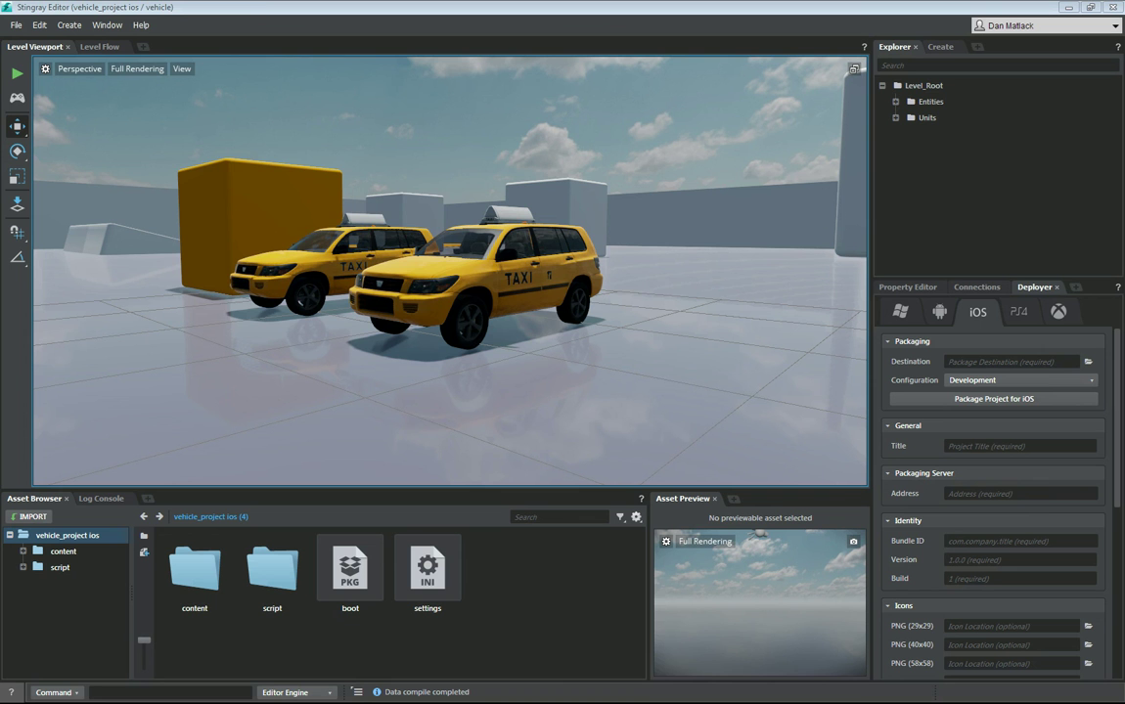
{"action": "left_click_drag", "start_coordinate": [5, 186], "coordinate": [391, 126]}
{"action": "double_click", "coordinate": [449, 235]}
{"action": "left_click", "coordinate": [477, 235]}
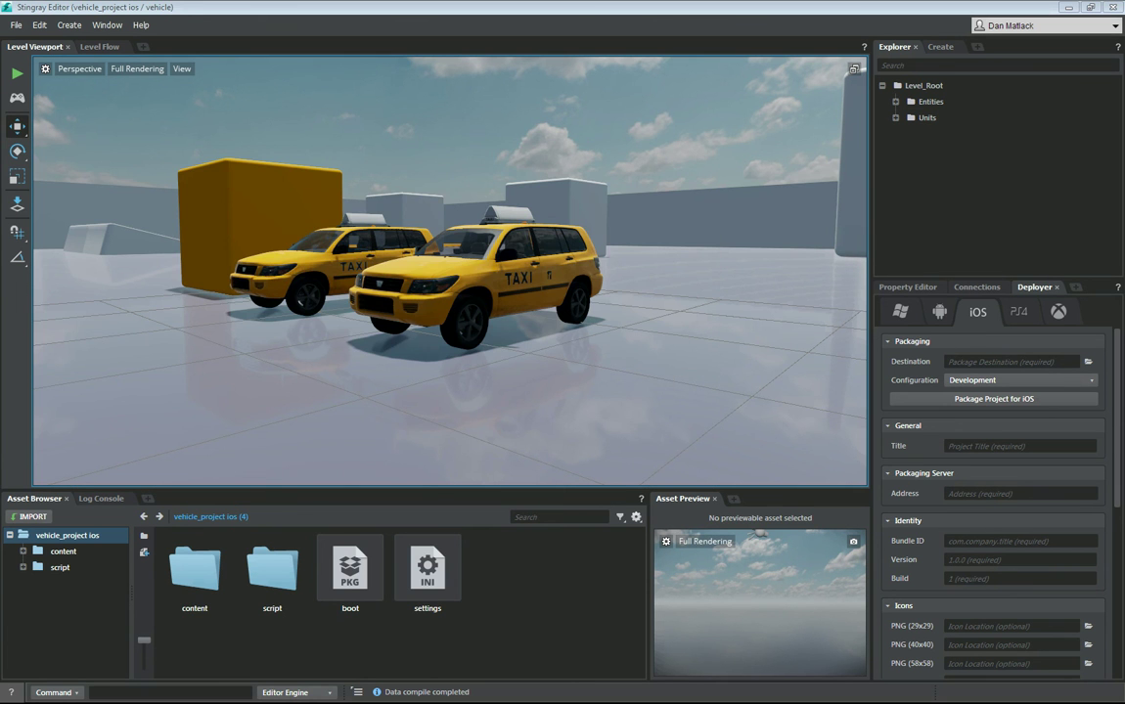
{"action": "left_click_drag", "start_coordinate": [0, 161], "coordinate": [480, 161]}
Widen the Asset Preview area by narrowing the Asset Browser beside it.
{"action": "left_click_drag", "start_coordinate": [649, 588], "coordinate": [570, 588]}
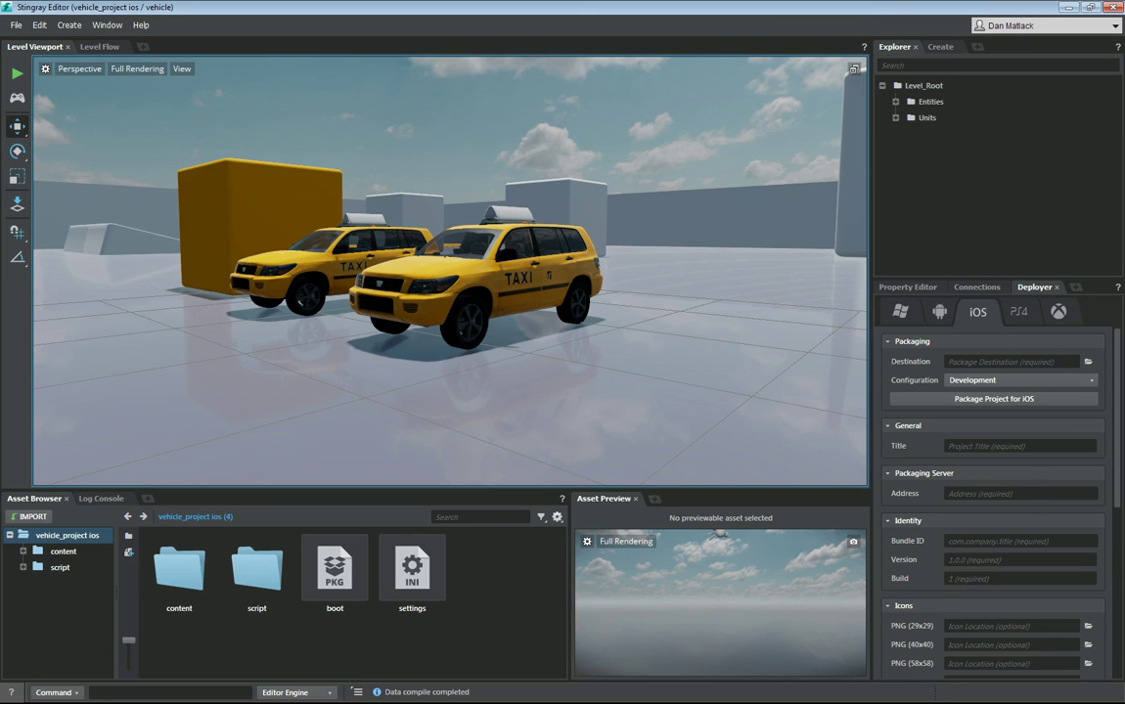